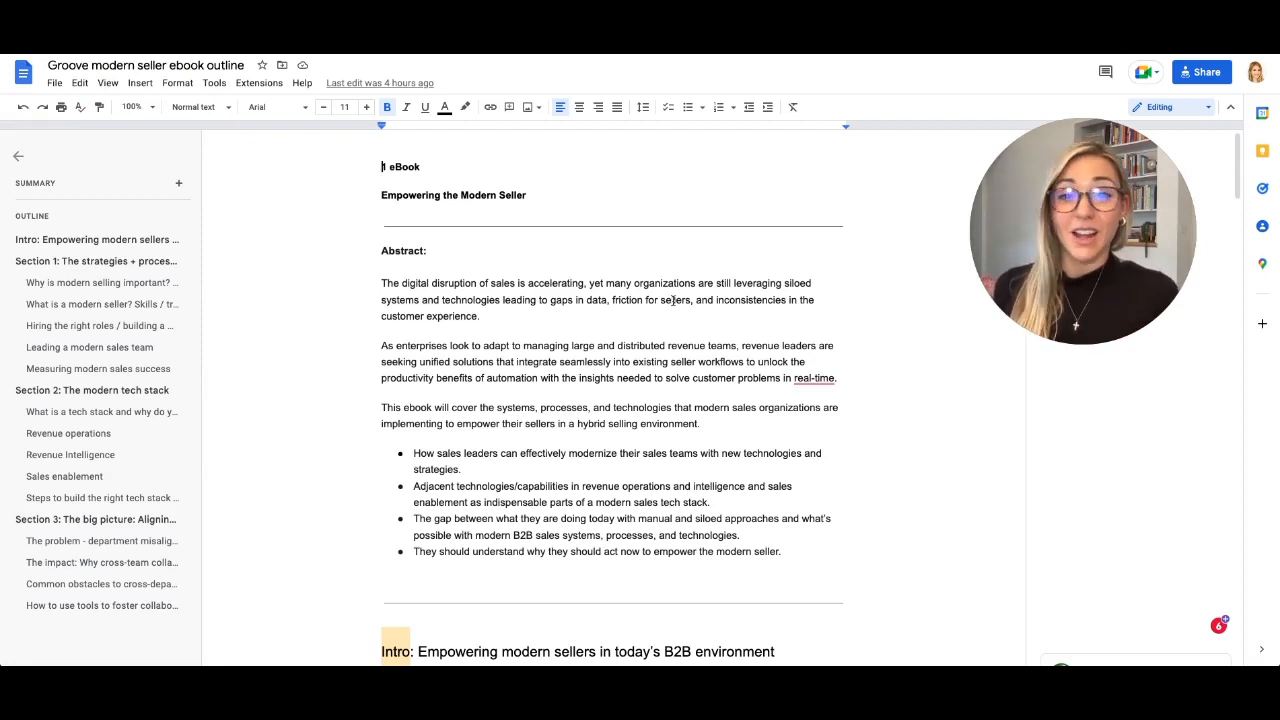
Copy the entire Groove modern seller ebook outline and paste it into the untitled ContentEdge document
{"action": "left_click", "coordinate": [79, 83]}
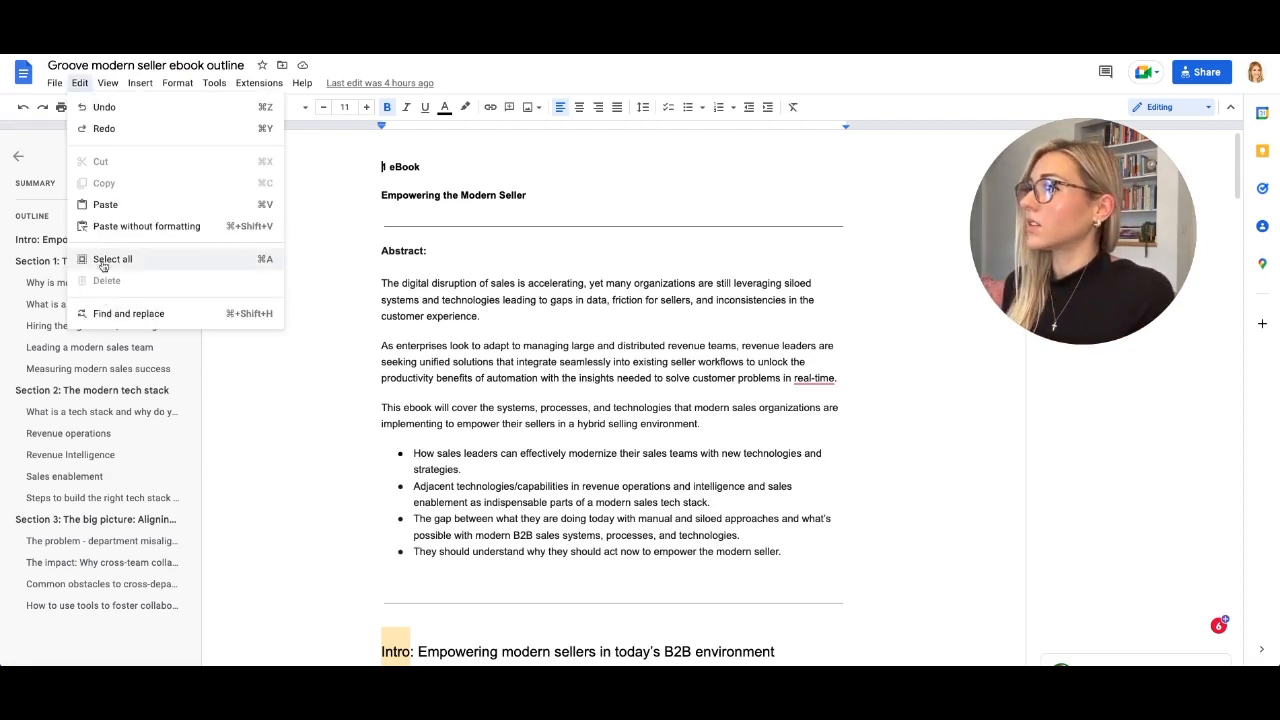
{"action": "left_click", "coordinate": [102, 263]}
{"action": "key", "text": "ctrl+c"}
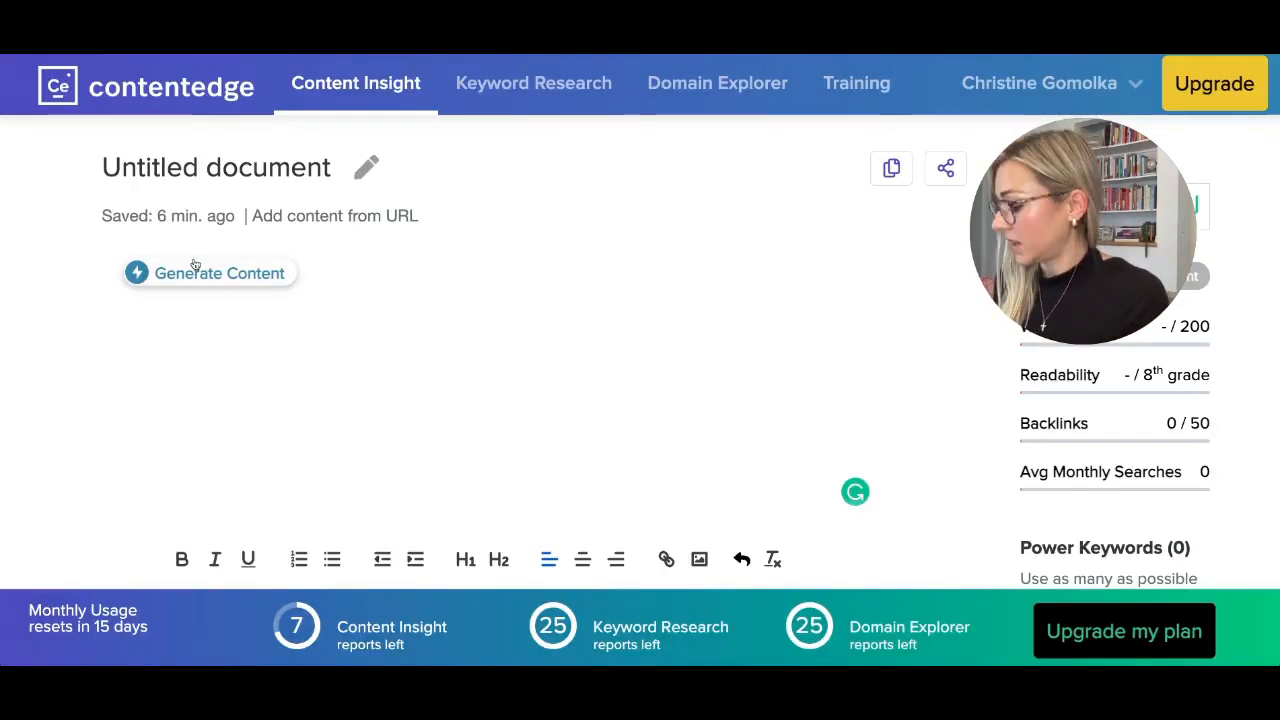
{"action": "left_click", "coordinate": [191, 262]}
{"action": "key", "text": "ctrl+v"}
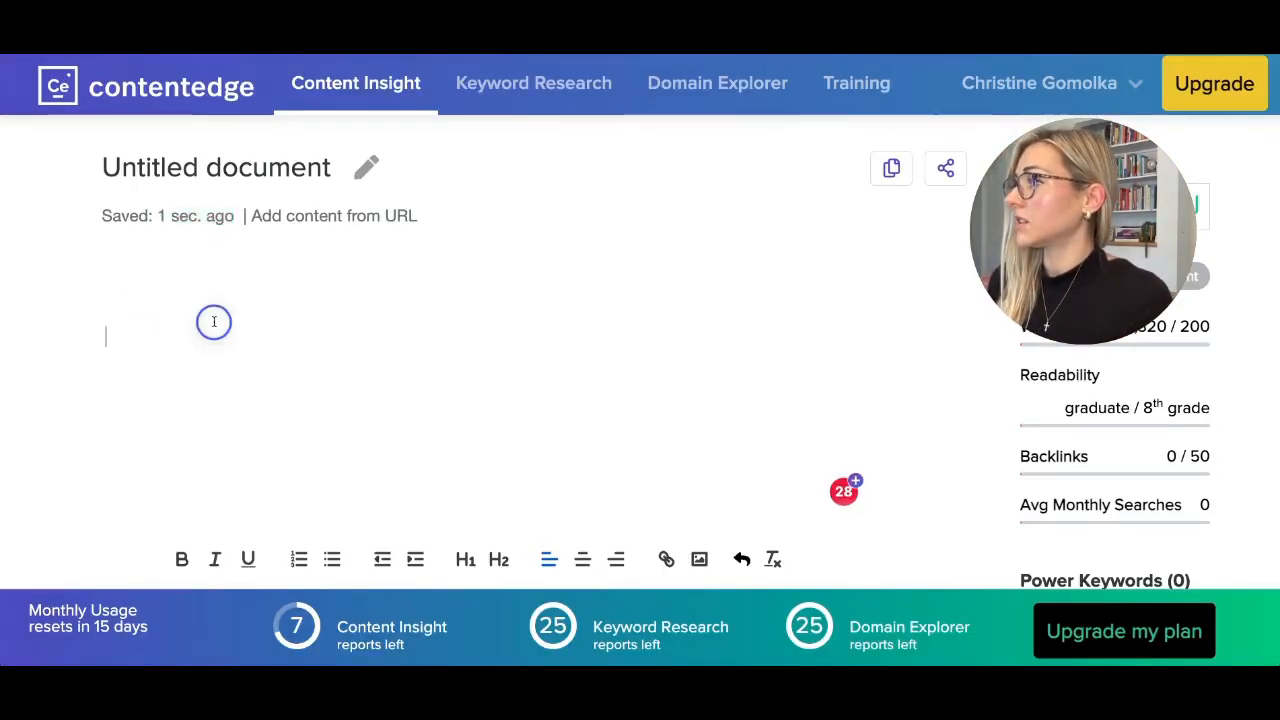
{"action": "scroll", "coordinate": [214, 322], "scroll_direction": "down", "scroll_amount": 15}
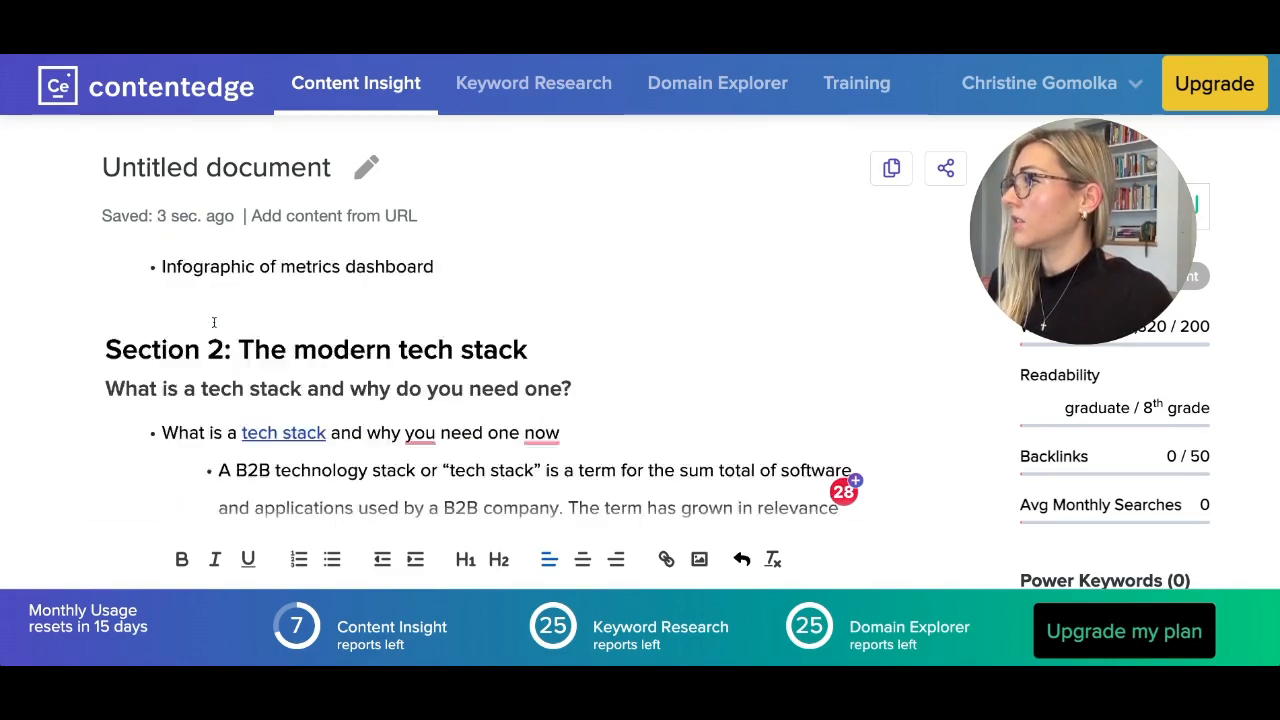
{"action": "scroll", "coordinate": [214, 322], "scroll_direction": "up", "scroll_amount": 15}
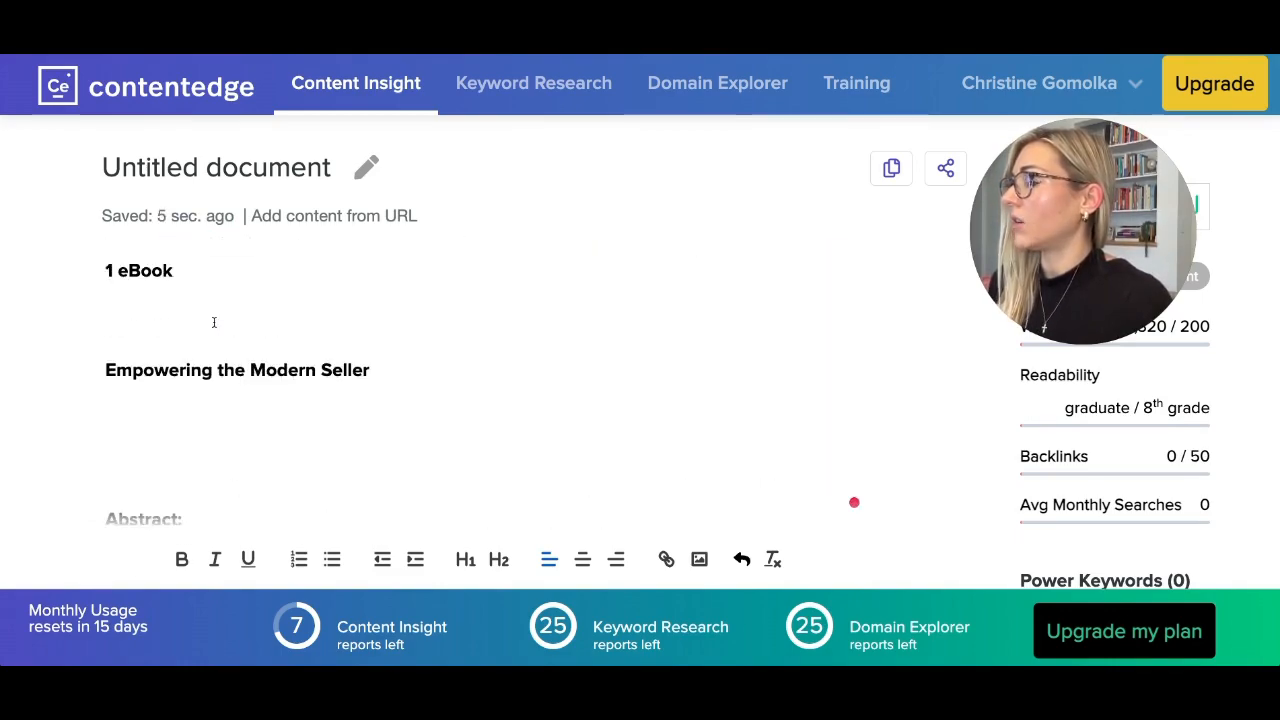
Generate a paragraph from the Intro's "Lay of the land" bullet, wording the description as "current b2b sales buying landscape"
{"action": "scroll", "coordinate": [214, 322], "scroll_direction": "down", "scroll_amount": 3}
{"action": "scroll", "coordinate": [214, 322], "scroll_direction": "down", "scroll_amount": 4}
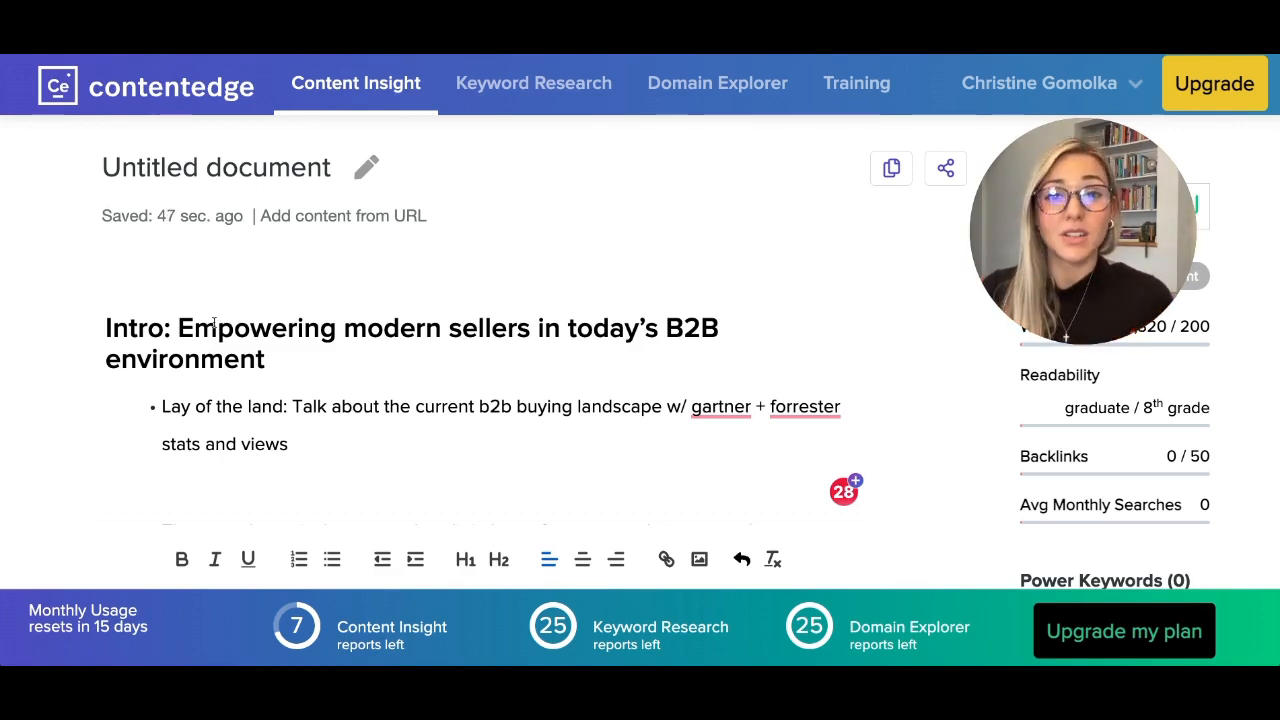
{"action": "left_click", "coordinate": [237, 430]}
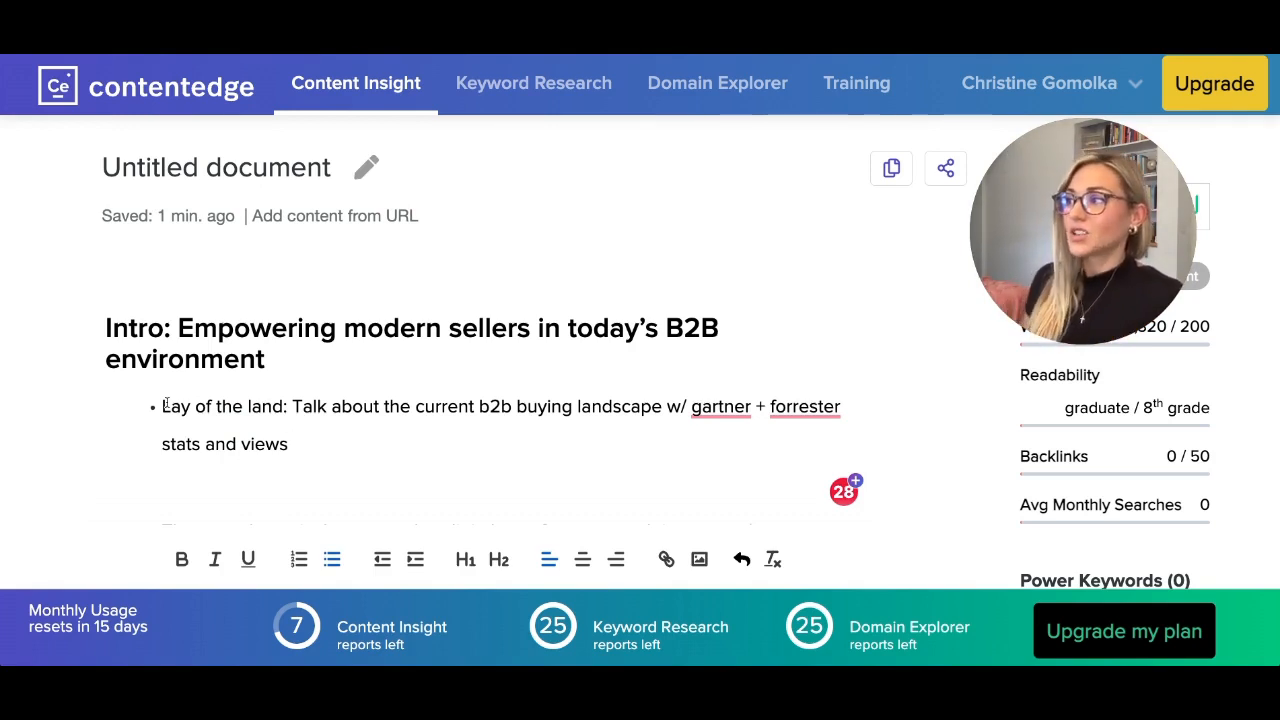
{"action": "triple_click", "coordinate": [160, 407]}
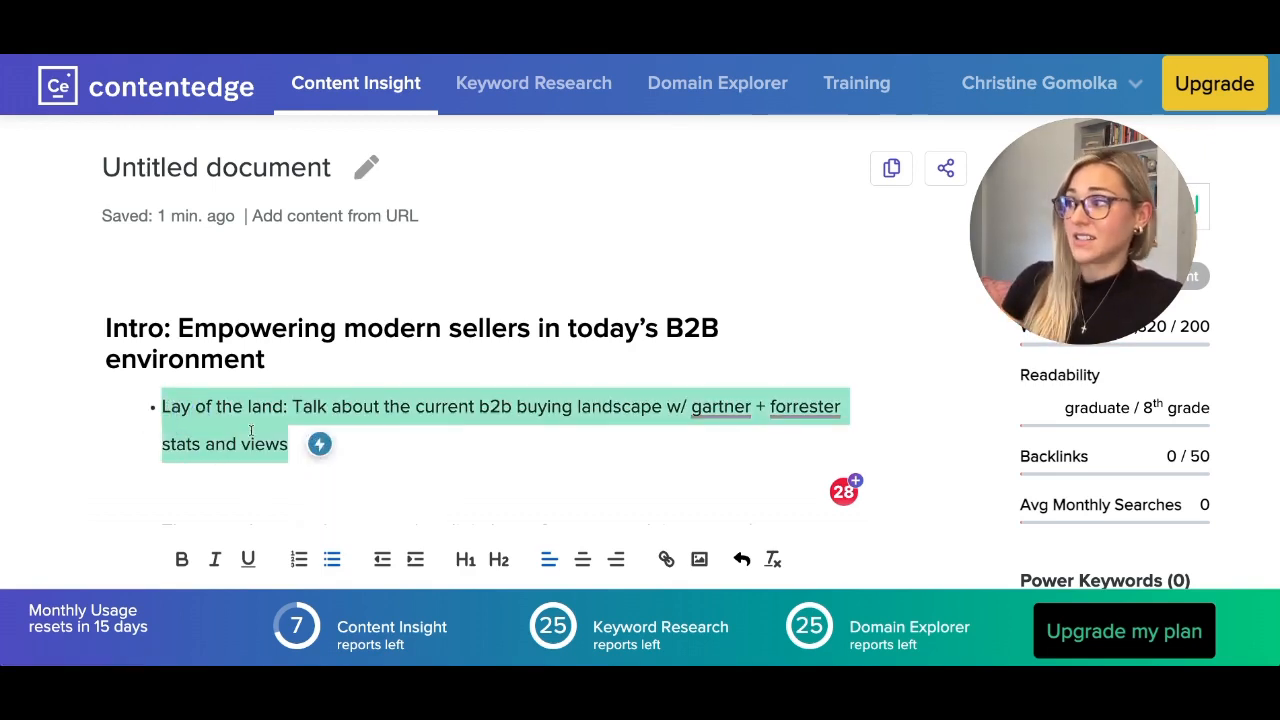
{"action": "left_click", "coordinate": [319, 444]}
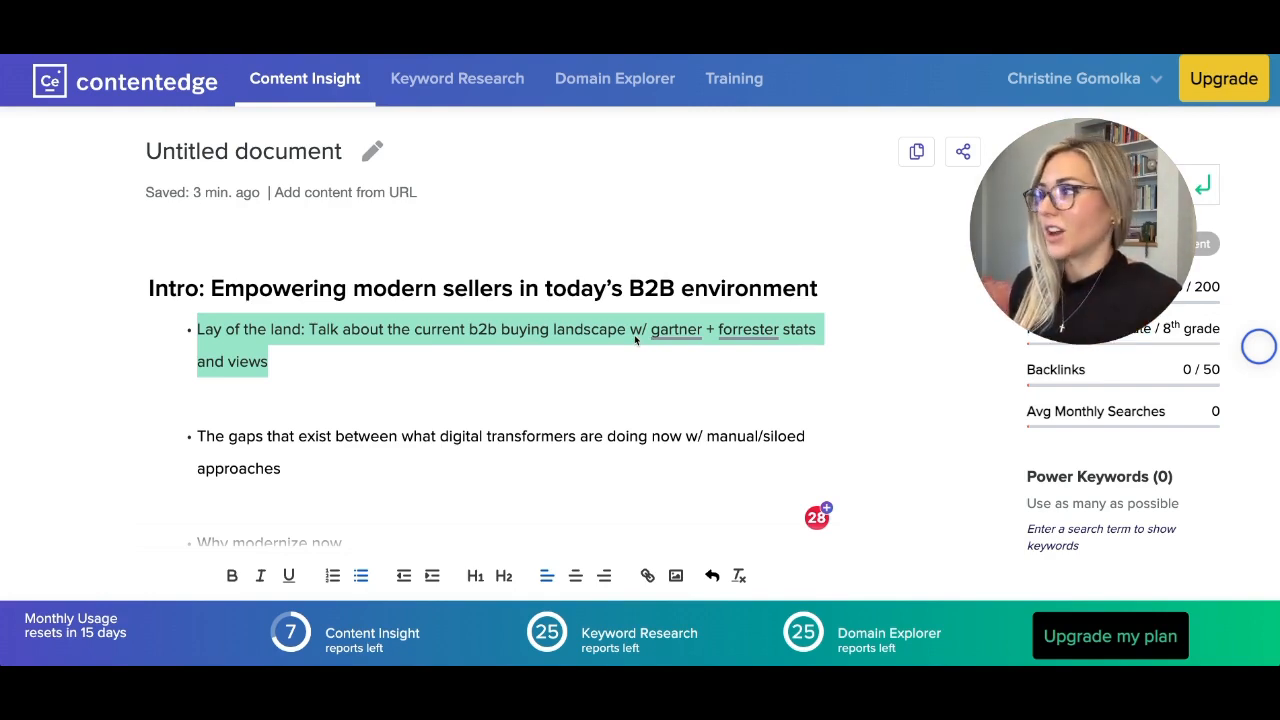
{"action": "left_click", "coordinate": [294, 362]}
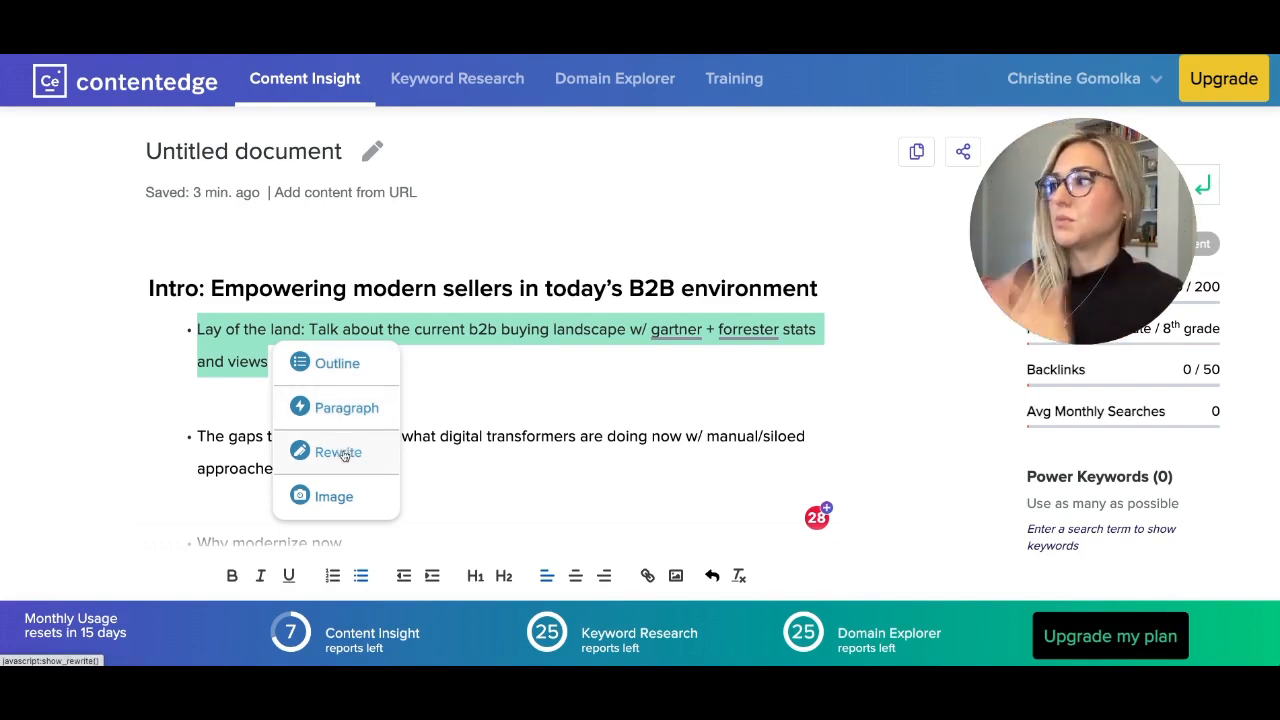
{"action": "mouse_move", "coordinate": [294, 363]}
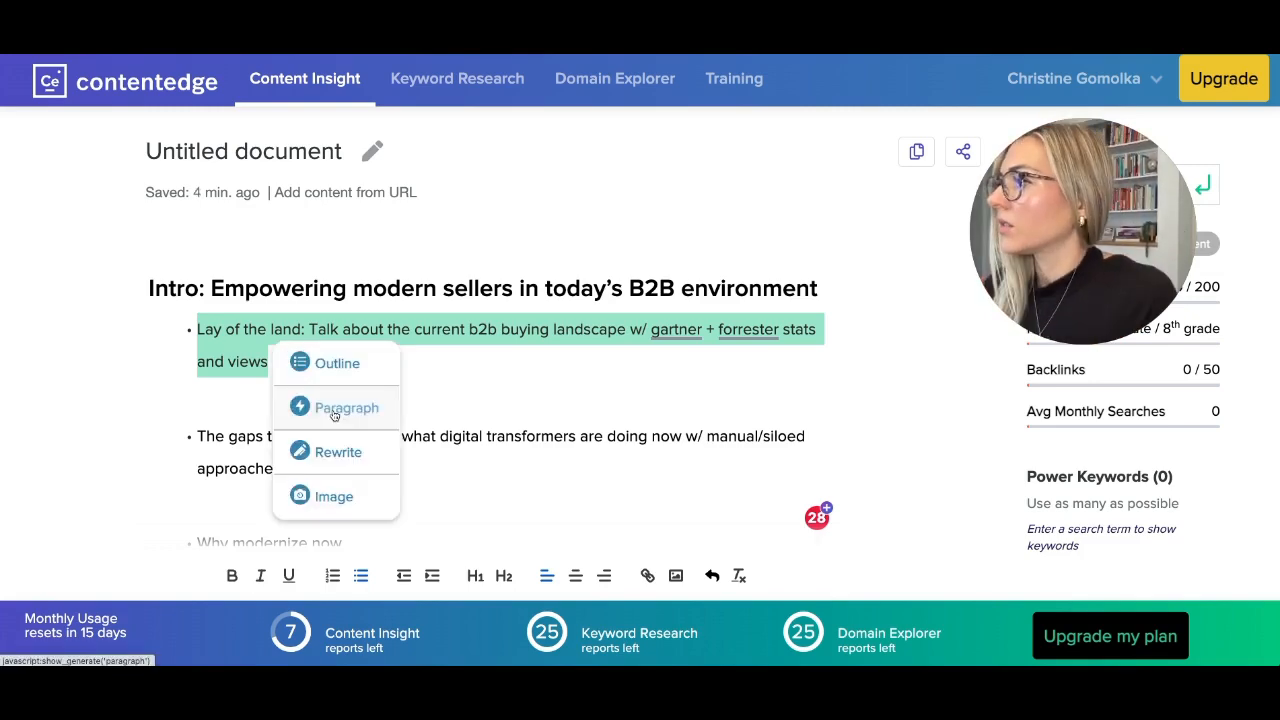
{"action": "left_click", "coordinate": [336, 410]}
{"action": "scroll", "coordinate": [336, 403], "scroll_direction": "down", "scroll_amount": 2}
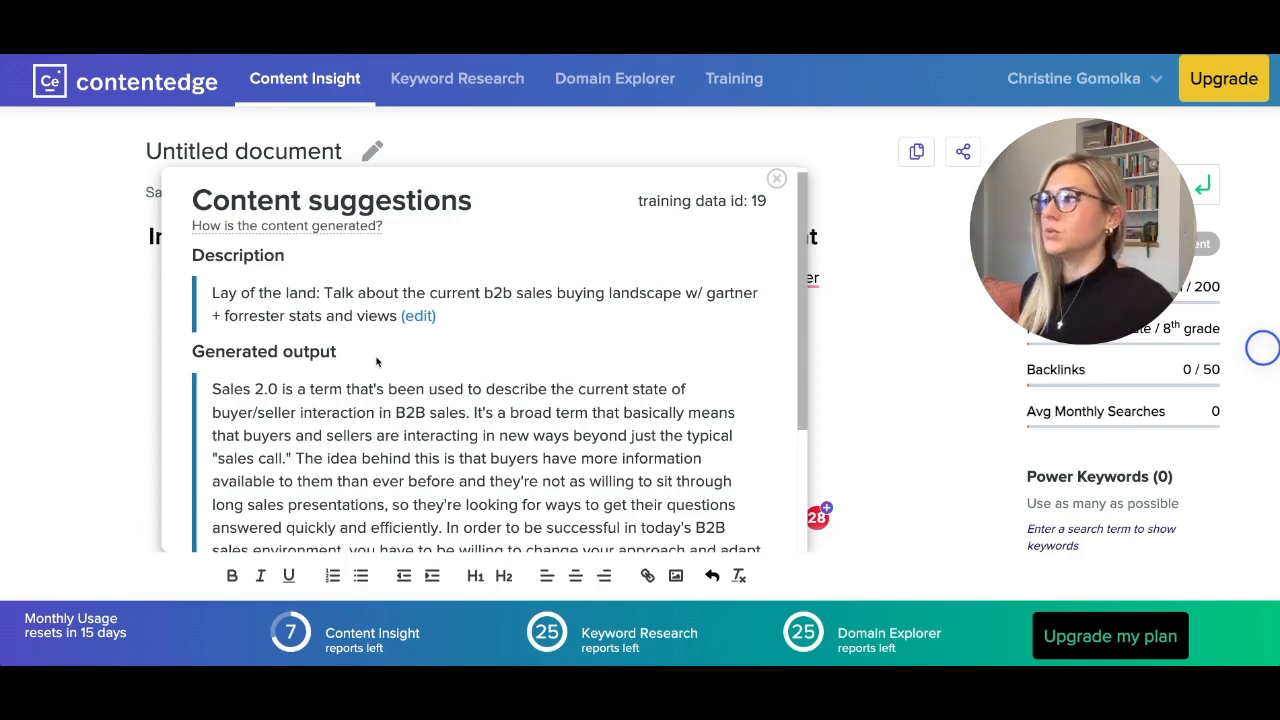
Review the generated "Lay of the land" paragraph and request a different suggestion for the same description
{"action": "scroll", "coordinate": [377, 362], "scroll_direction": "down", "scroll_amount": 2}
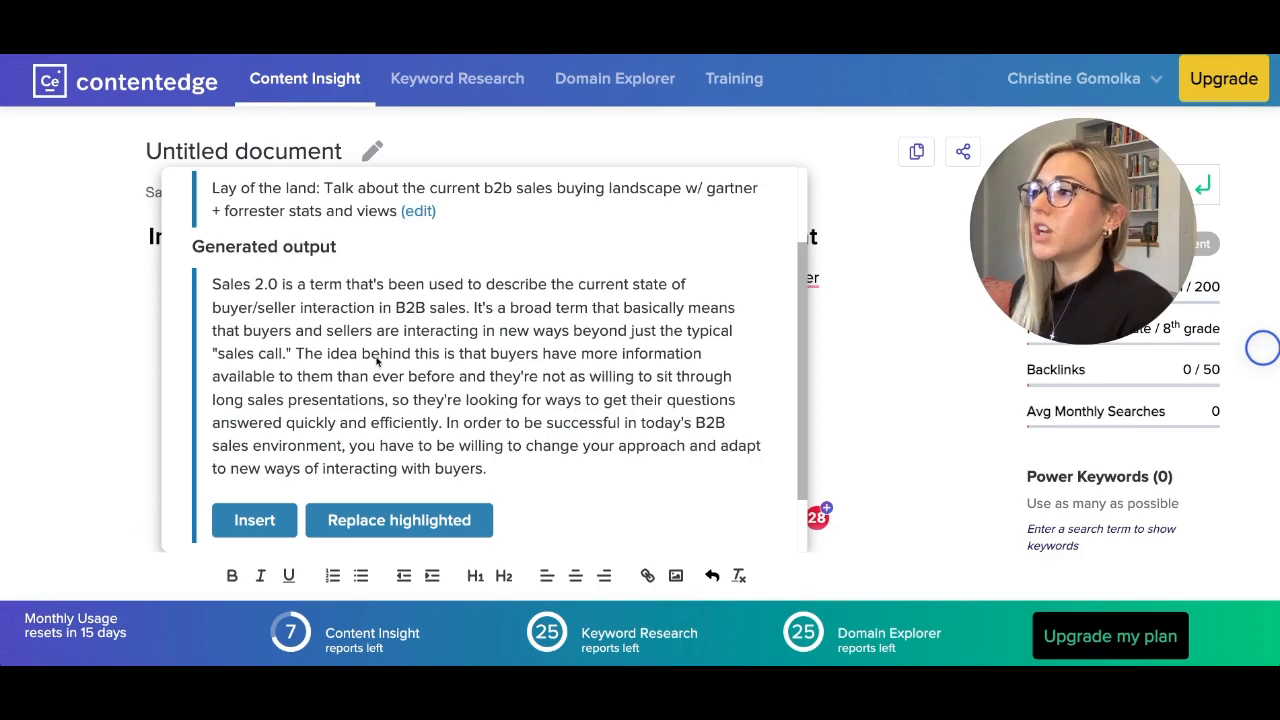
{"action": "scroll", "coordinate": [376, 362], "scroll_direction": "down", "scroll_amount": 2}
{"action": "scroll", "coordinate": [370, 400], "scroll_direction": "up", "scroll_amount": 1}
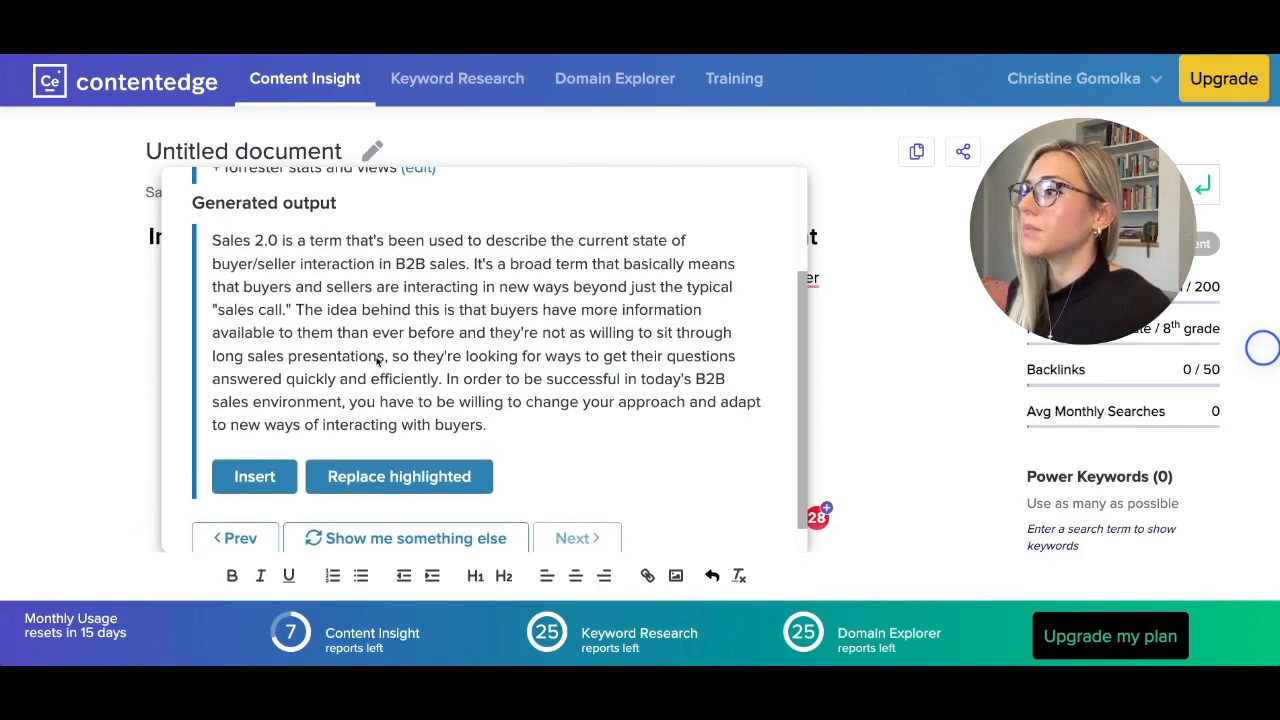
{"action": "scroll", "coordinate": [361, 437], "scroll_direction": "down", "scroll_amount": 1}
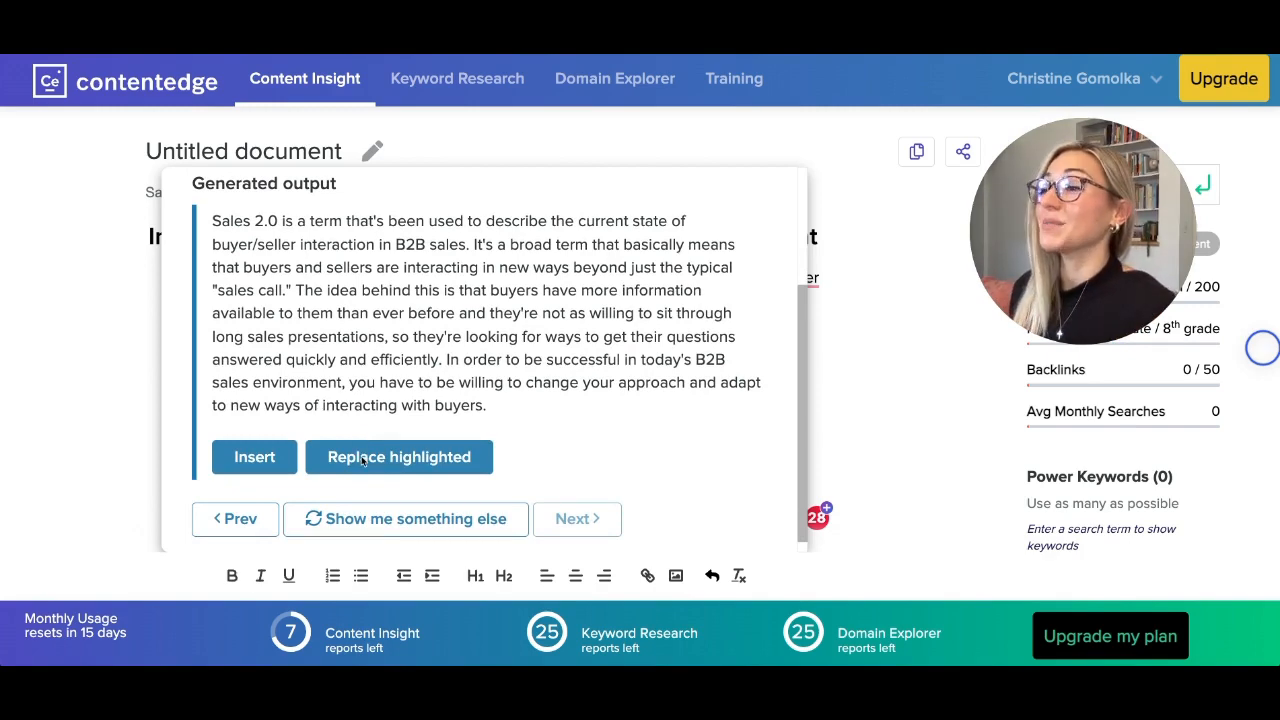
{"action": "scroll", "coordinate": [363, 500], "scroll_direction": "up", "scroll_amount": 1}
{"action": "scroll", "coordinate": [364, 537], "scroll_direction": "down", "scroll_amount": 1}
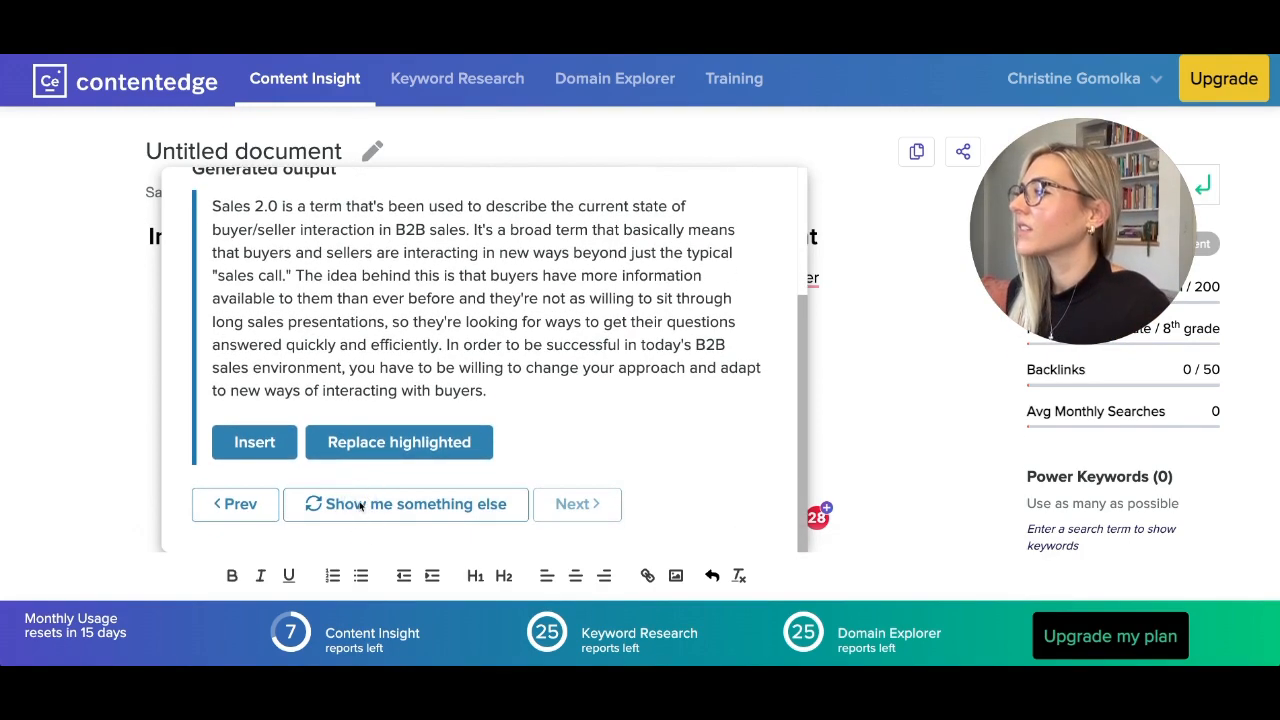
{"action": "left_click", "coordinate": [346, 506]}
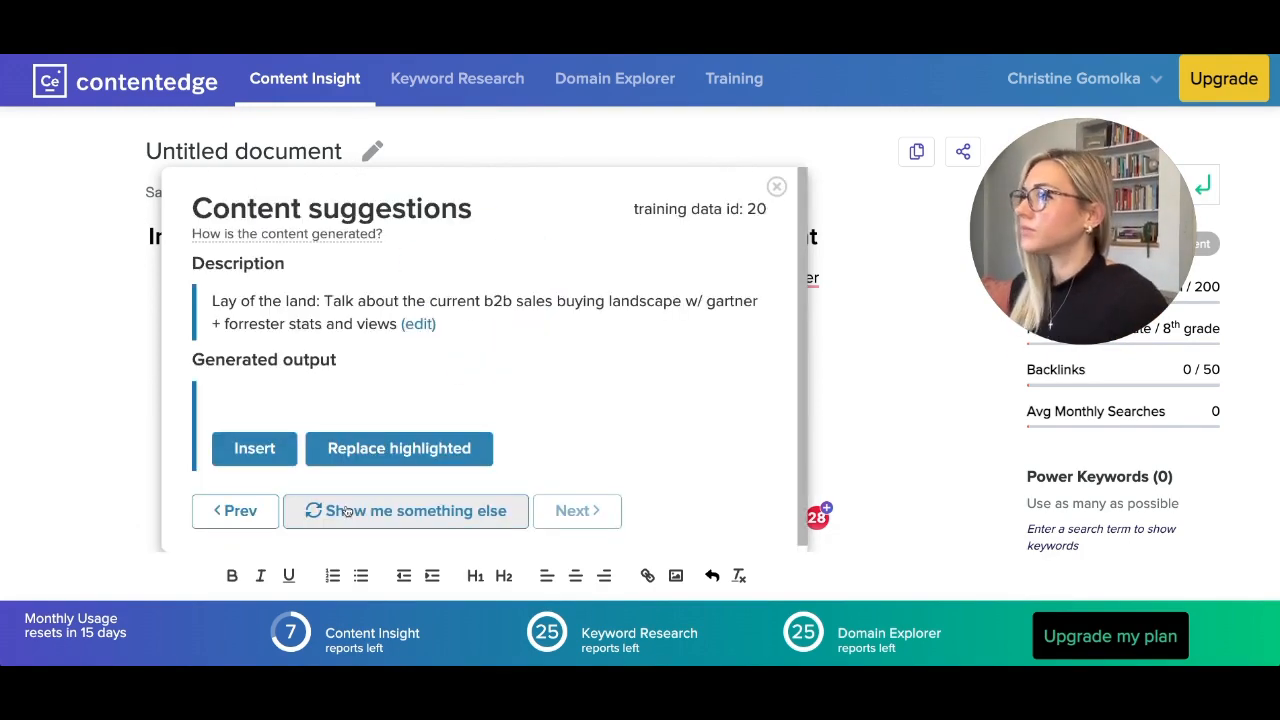
{"action": "left_click", "coordinate": [346, 511]}
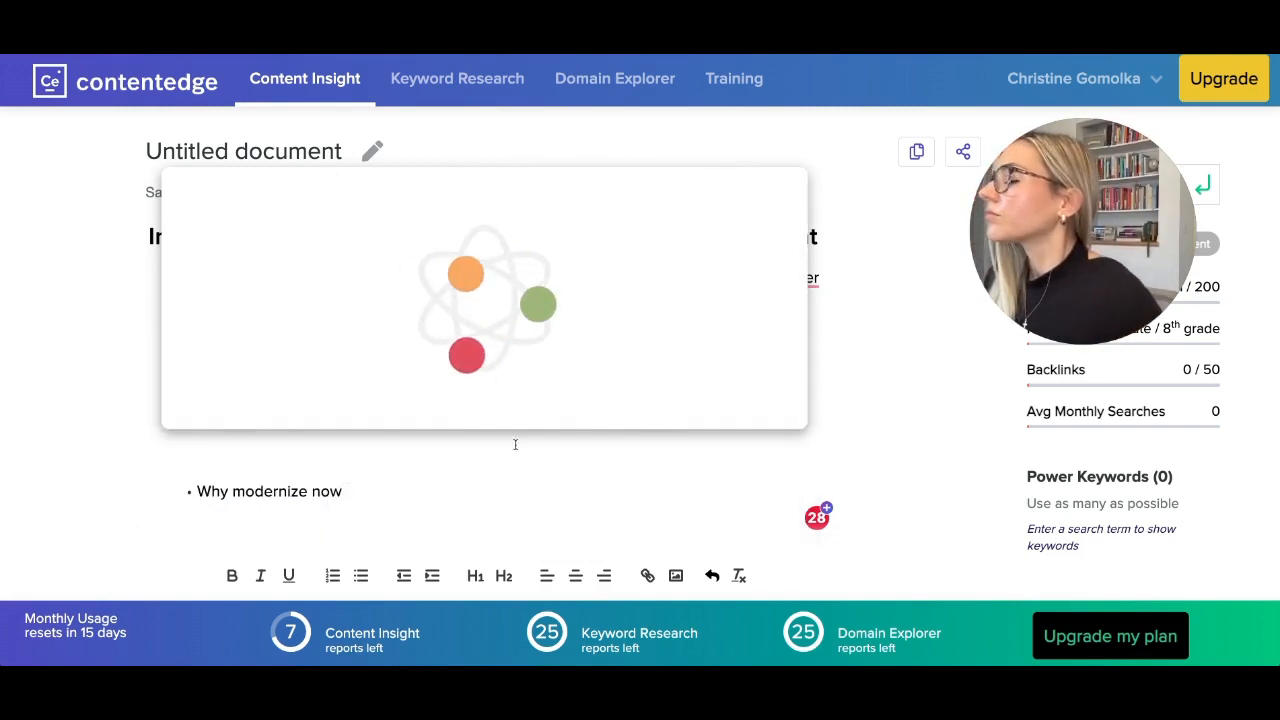
Read through the regenerated paragraph against its description and close the content suggestions
{"action": "scroll", "coordinate": [389, 323], "scroll_direction": "down", "scroll_amount": 1}
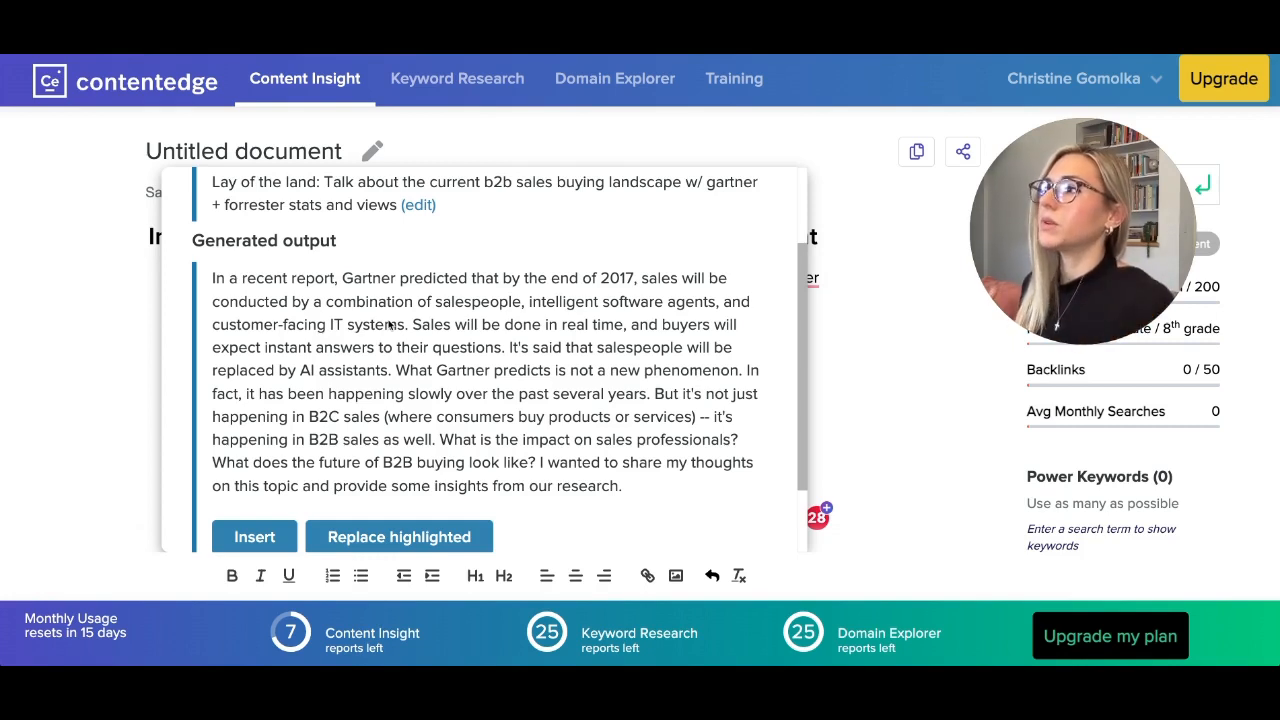
{"action": "scroll", "coordinate": [405, 355], "scroll_direction": "down", "scroll_amount": 1}
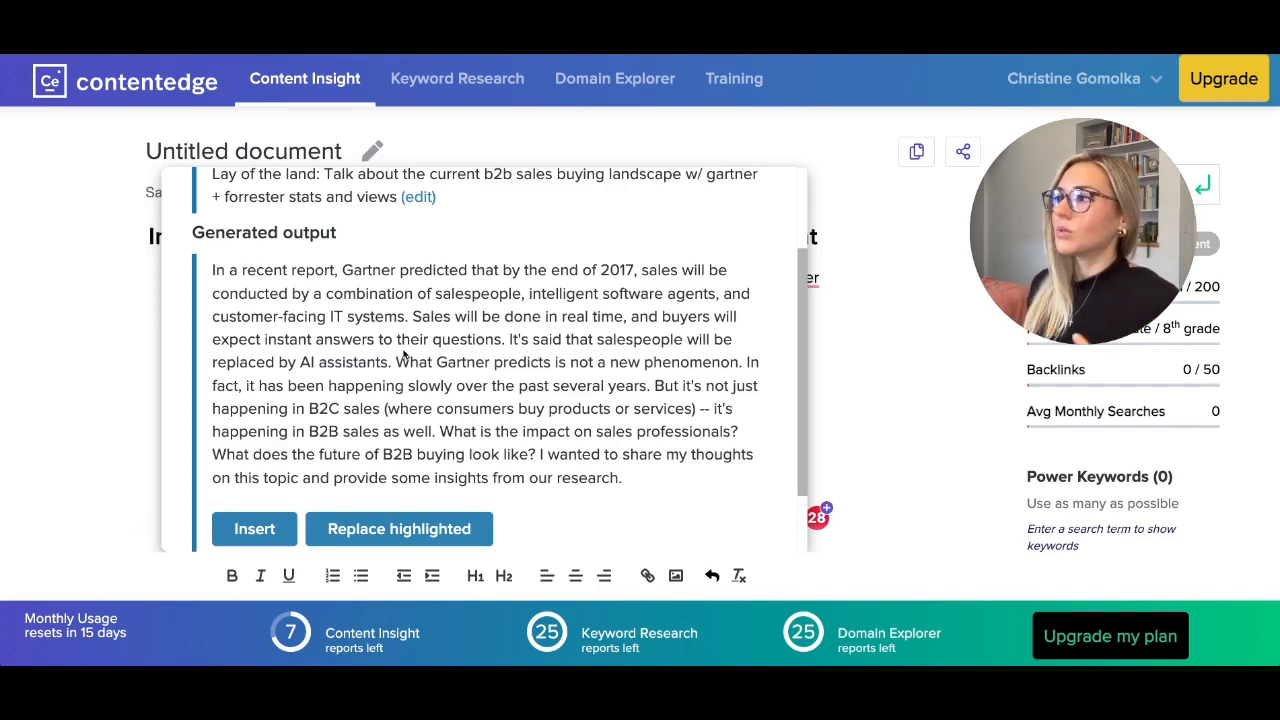
{"action": "scroll", "coordinate": [404, 354], "scroll_direction": "up", "scroll_amount": 1}
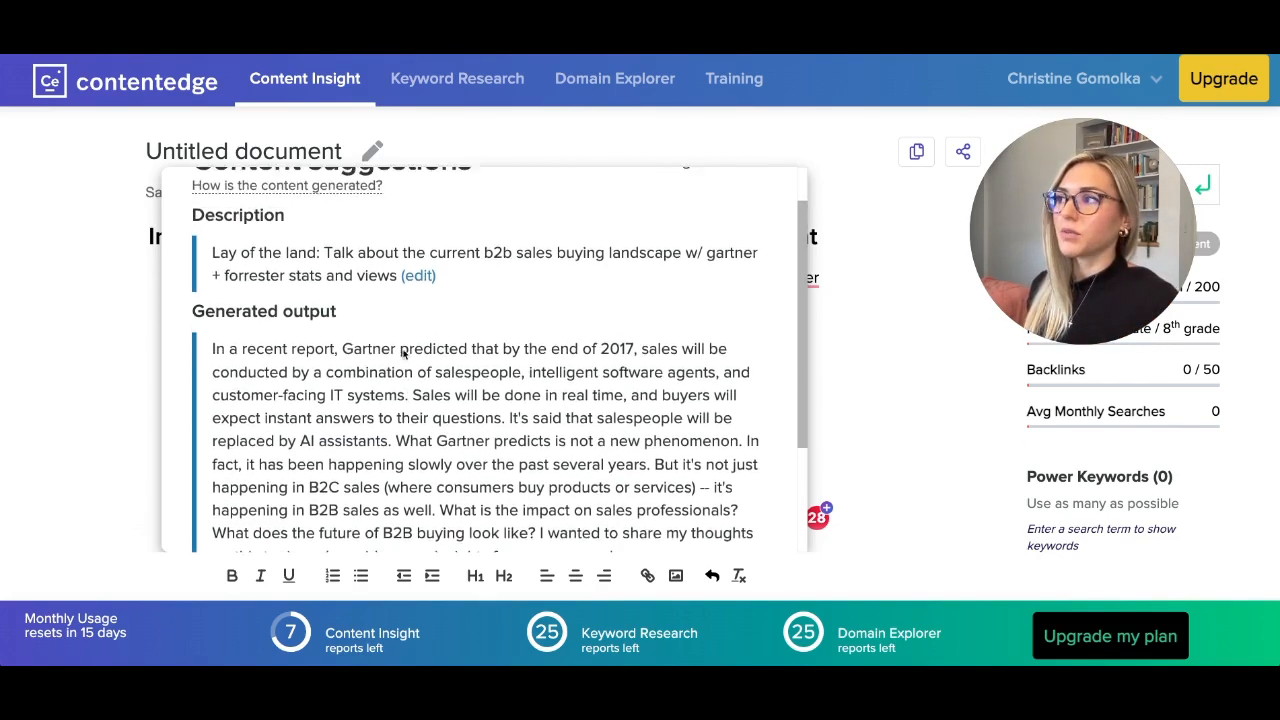
{"action": "scroll", "coordinate": [404, 354], "scroll_direction": "down", "scroll_amount": 3}
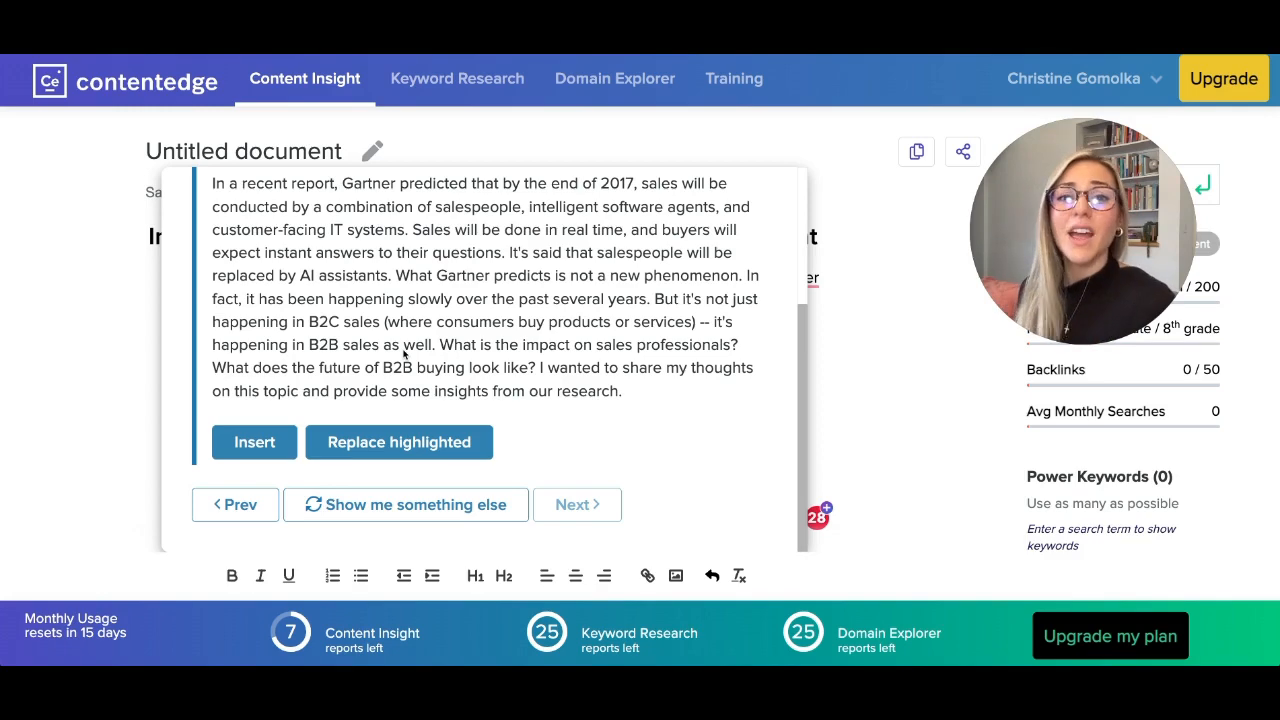
{"action": "scroll", "coordinate": [404, 352], "scroll_direction": "up", "scroll_amount": 2}
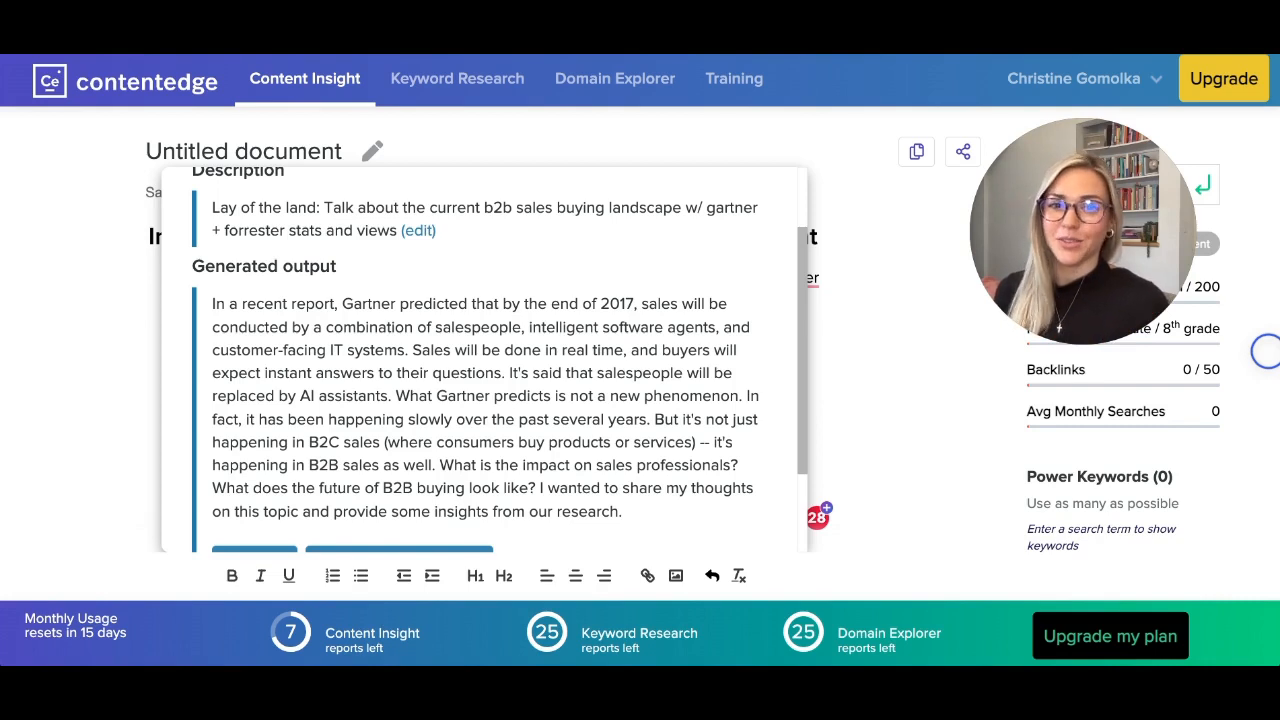
{"action": "left_click", "coordinate": [1265, 353]}
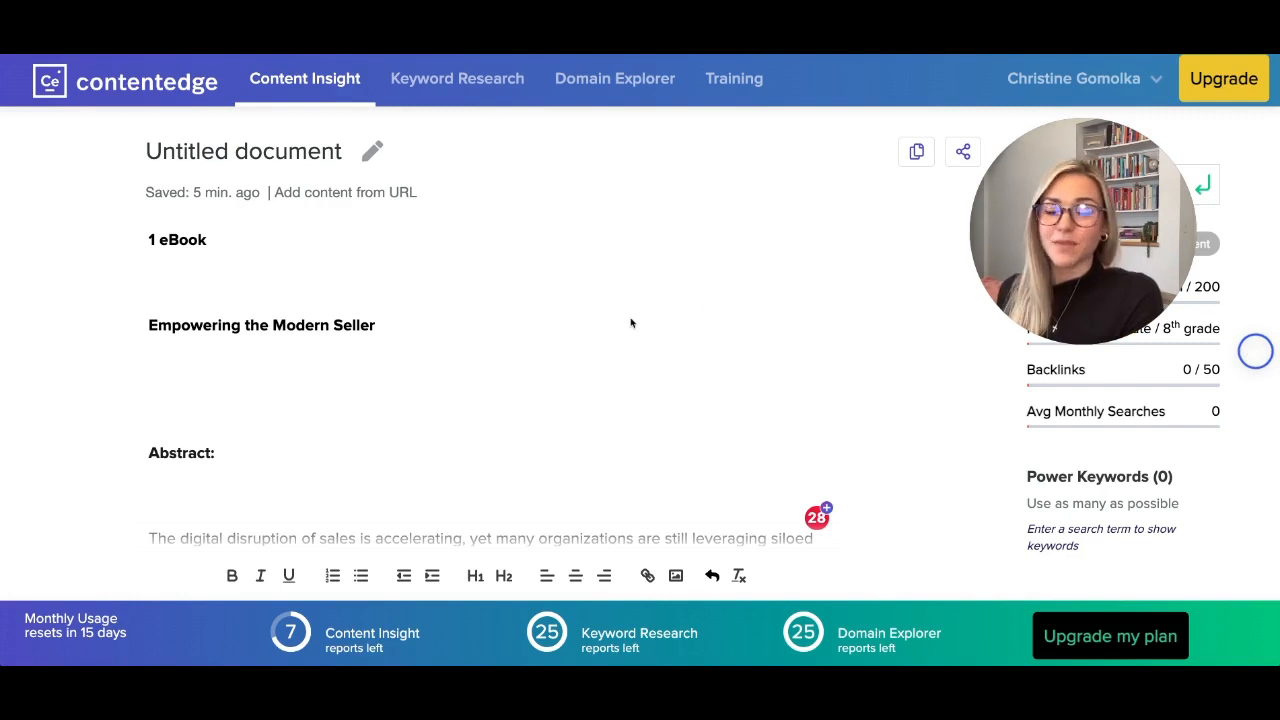
Generate an outline from the ebook title "Empowering the Modern Seller"
{"action": "left_click_drag", "start_coordinate": [397, 323], "coordinate": [155, 324]}
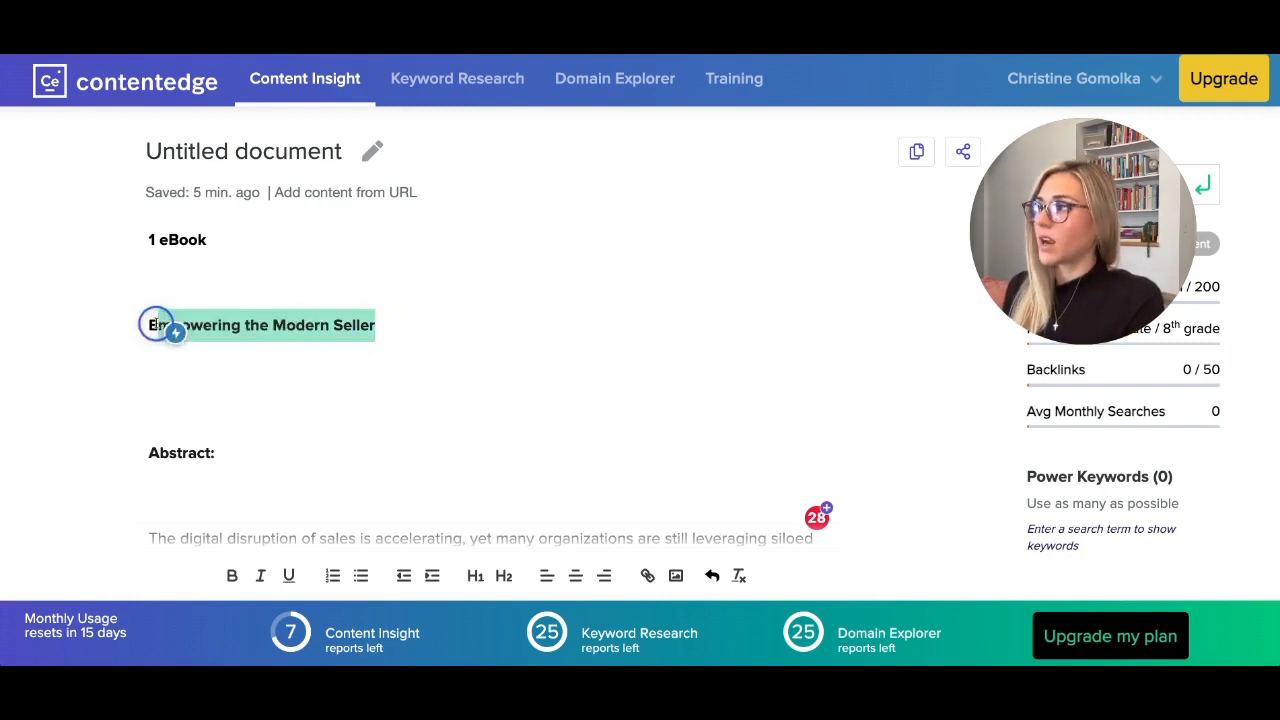
{"action": "left_click", "coordinate": [400, 326]}
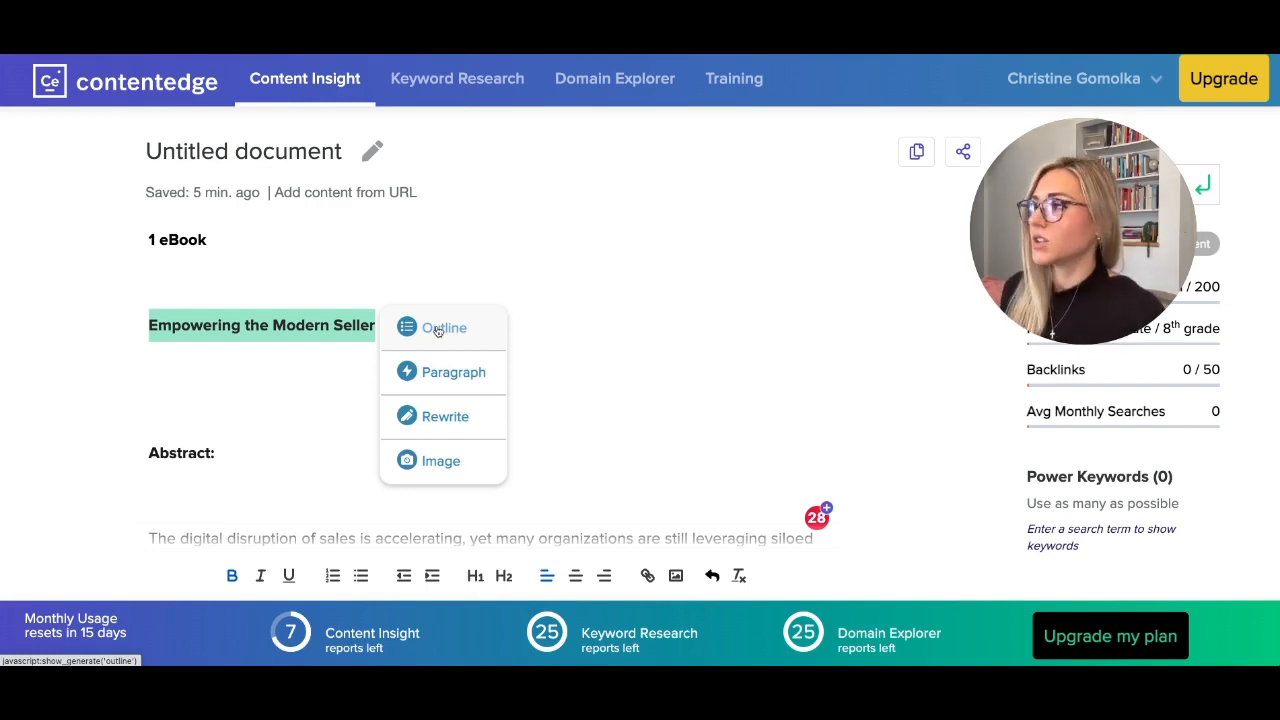
{"action": "left_click", "coordinate": [438, 331]}
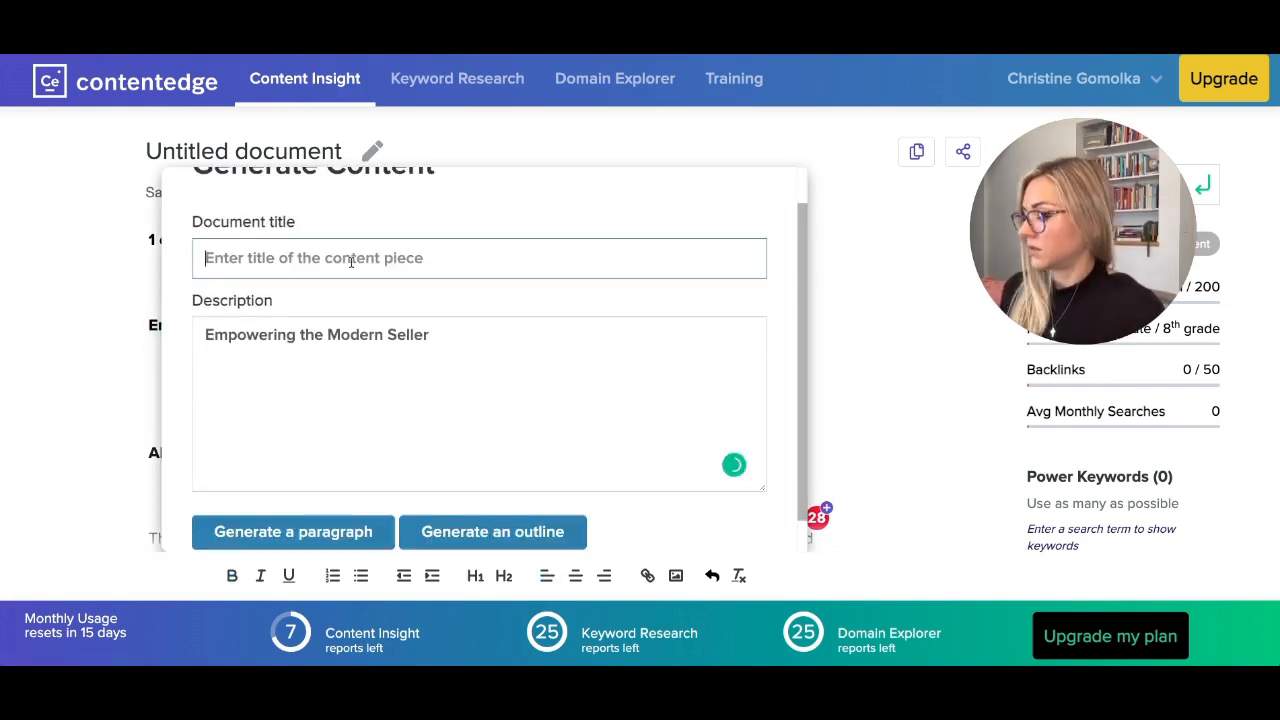
{"action": "scroll", "coordinate": [422, 454], "scroll_direction": "down", "scroll_amount": 1}
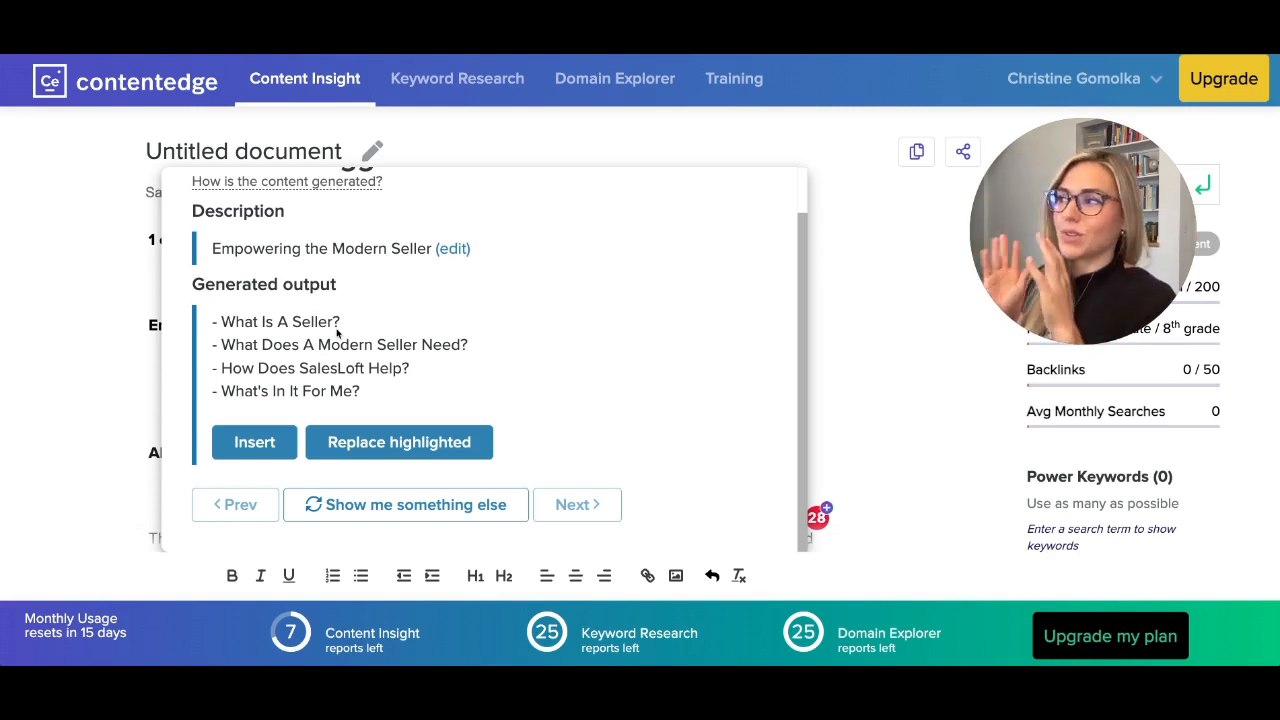
Regenerate the outline with the description "Empowering the Modern b2b Seller" and review the suggestion
{"action": "left_click", "coordinate": [345, 514]}
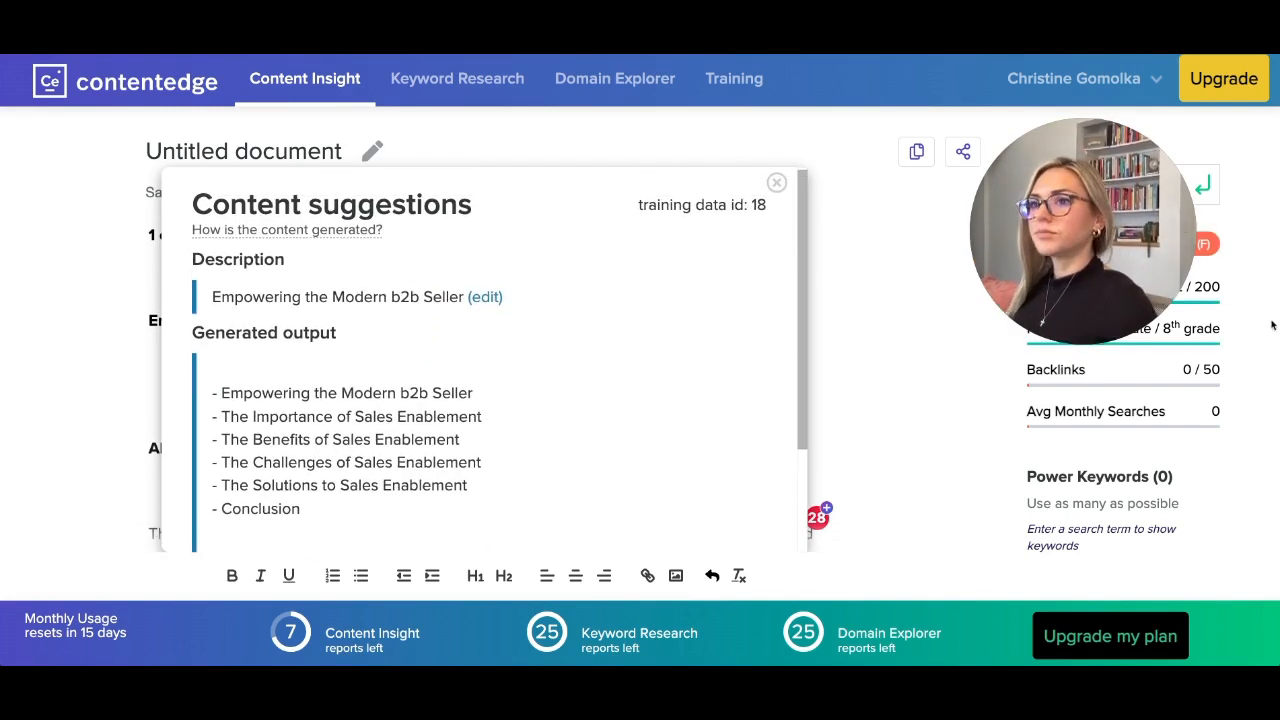
{"action": "scroll", "coordinate": [660, 423], "scroll_direction": "down", "scroll_amount": 1}
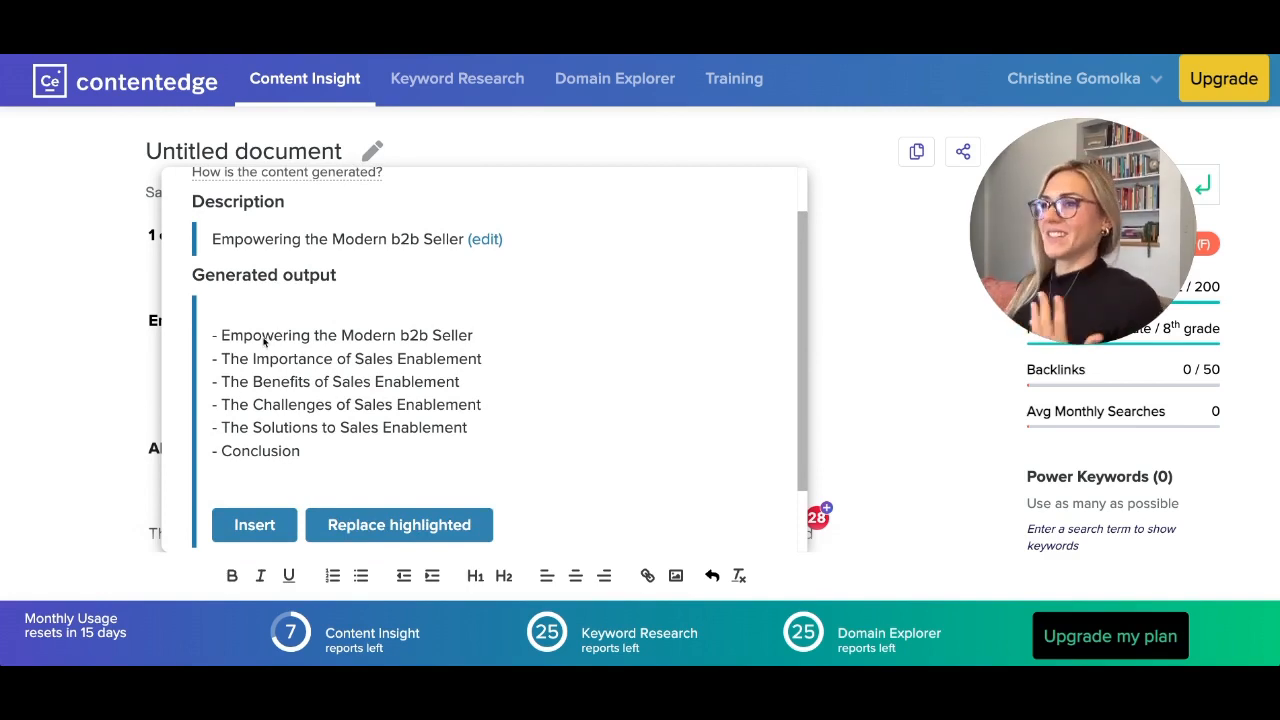
{"action": "scroll", "coordinate": [264, 341], "scroll_direction": "down", "scroll_amount": 1}
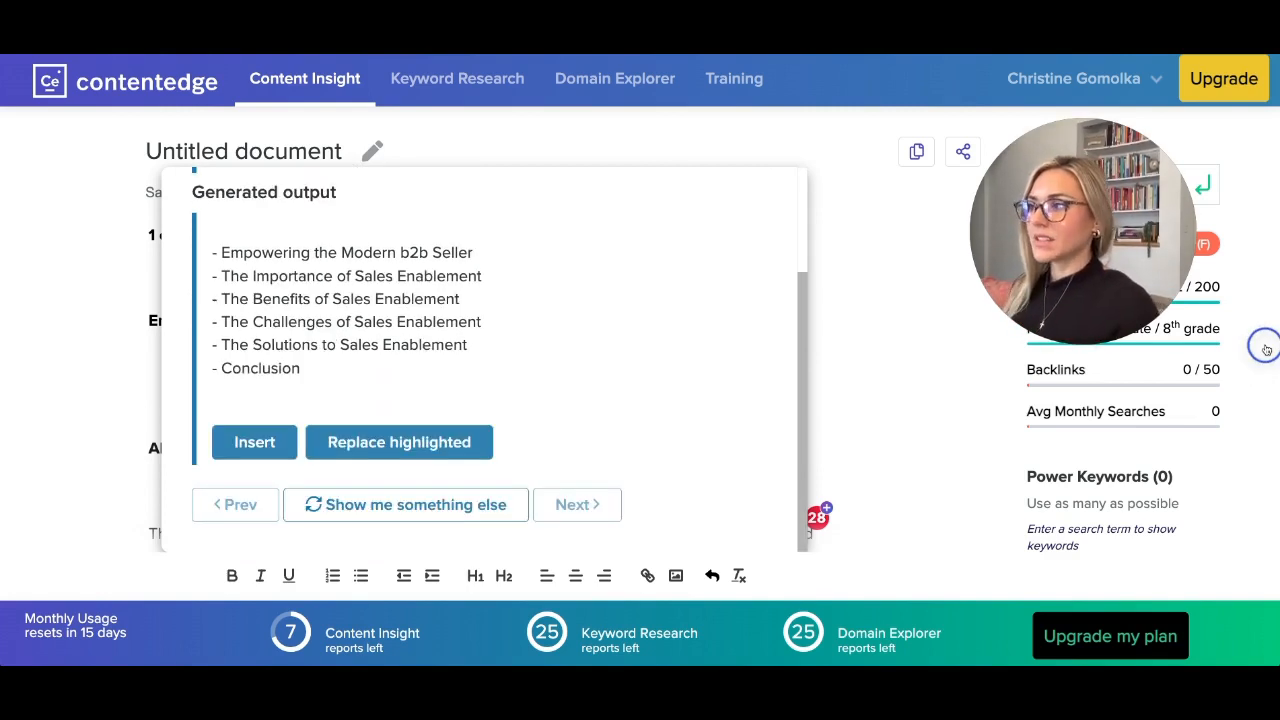
Regenerate the outline with the description "Empowering the Modern b2b Seller with technology" and review alternative suggestions
{"action": "left_click", "coordinate": [443, 515]}
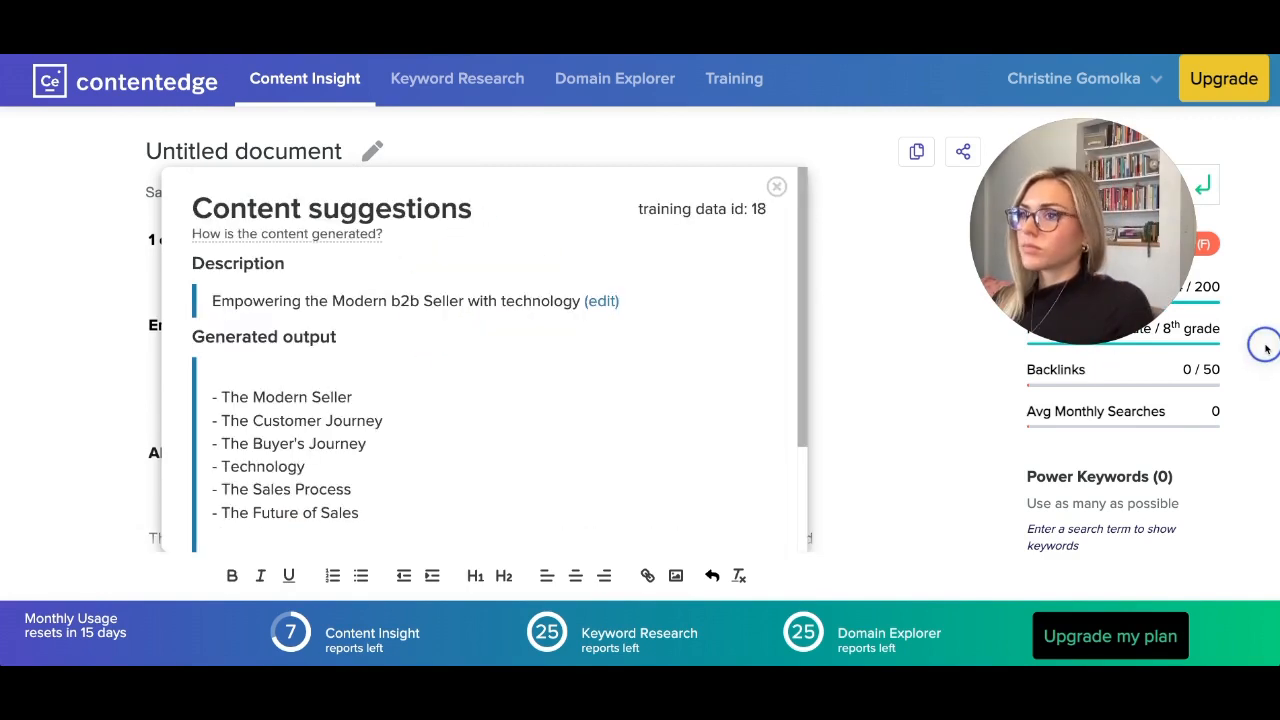
{"action": "scroll", "coordinate": [644, 460], "scroll_direction": "down", "scroll_amount": 2}
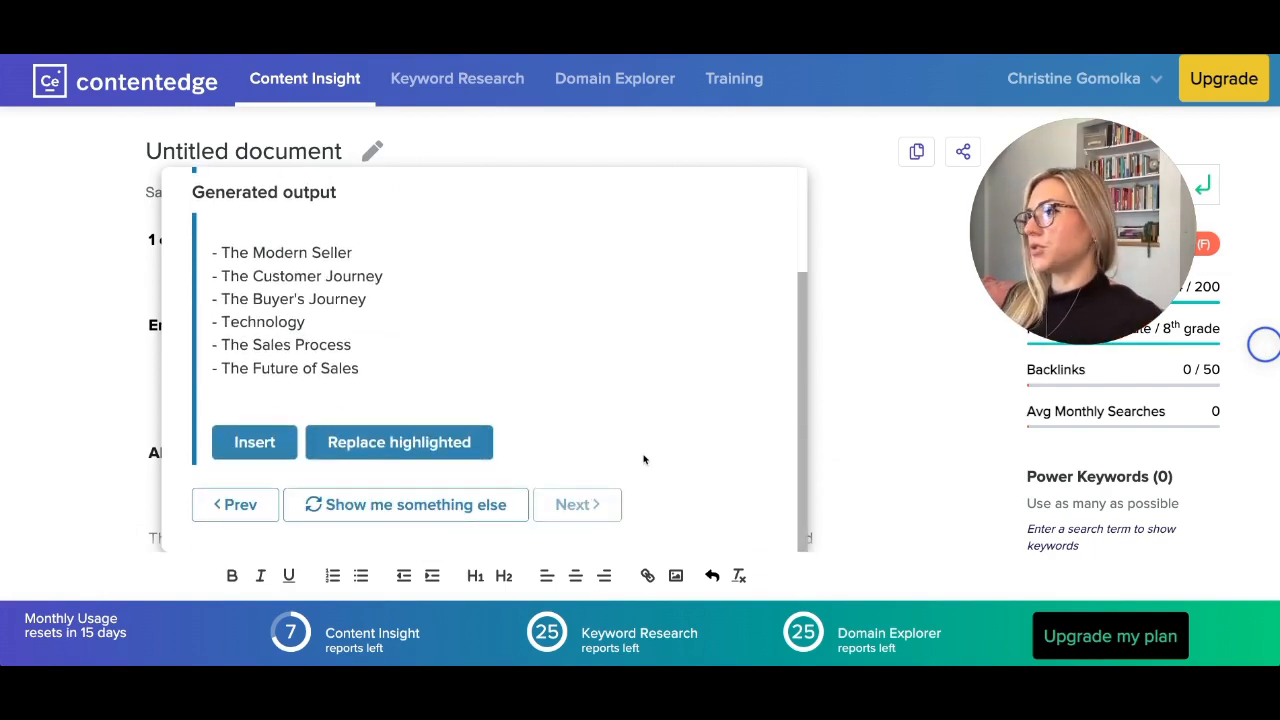
{"action": "scroll", "coordinate": [645, 424], "scroll_direction": "up", "scroll_amount": 1}
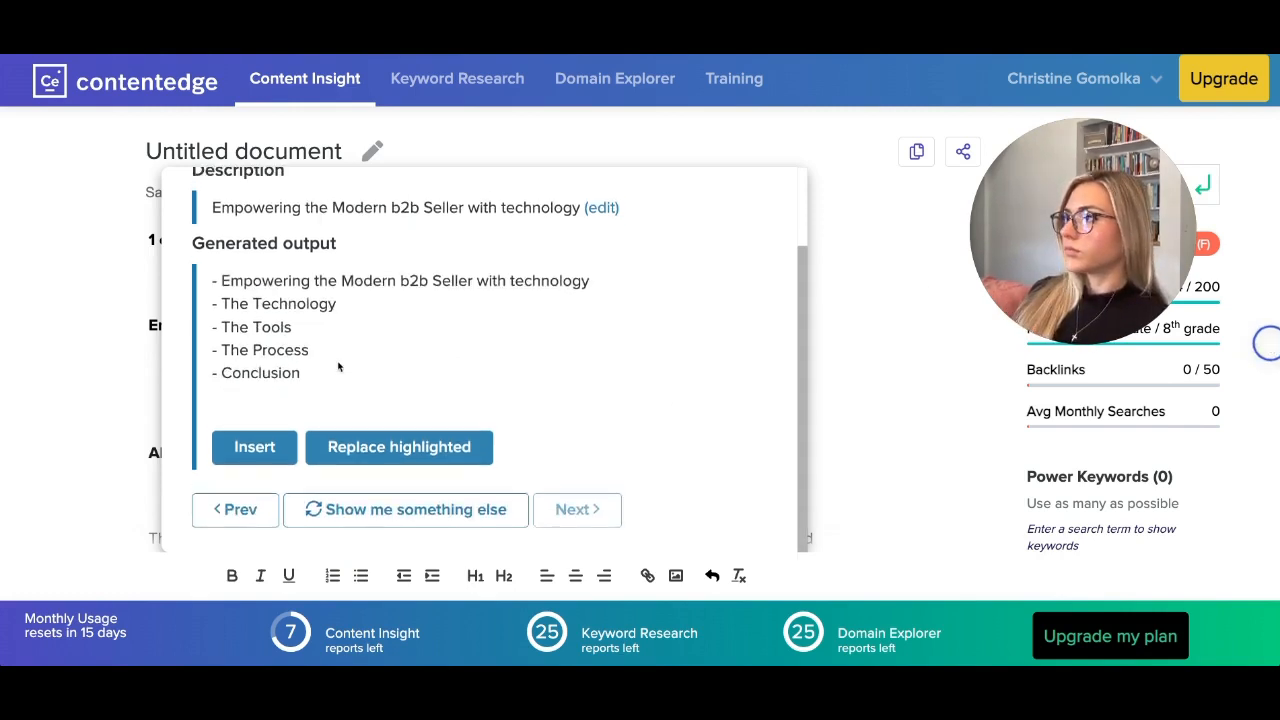
{"action": "scroll", "coordinate": [345, 390], "scroll_direction": "up", "scroll_amount": 2}
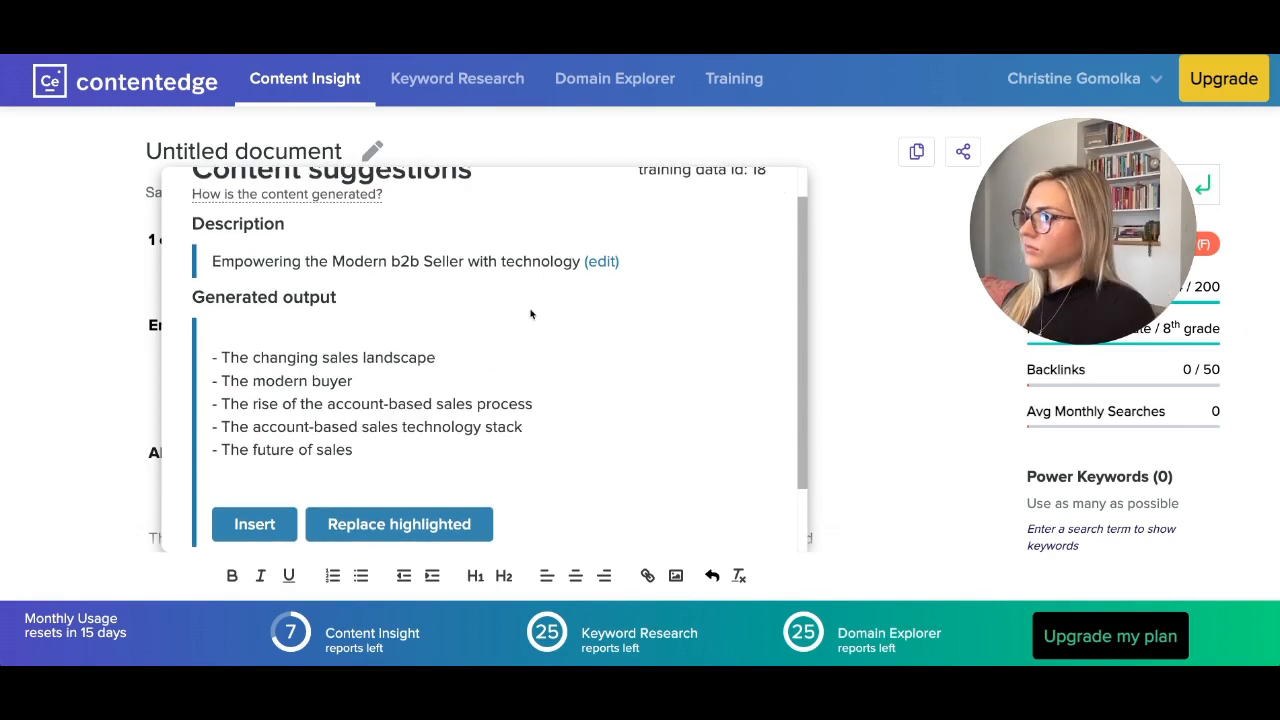
{"action": "scroll", "coordinate": [530, 373], "scroll_direction": "down", "scroll_amount": 1}
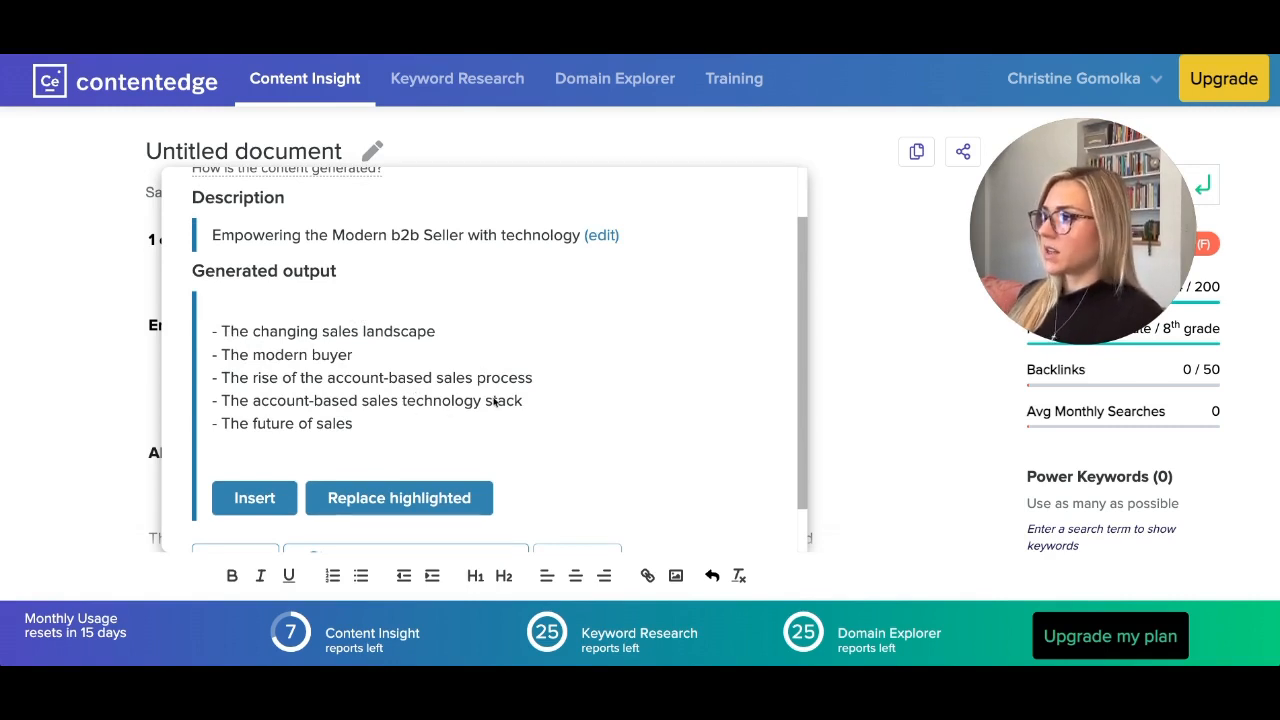
{"action": "scroll", "coordinate": [304, 484], "scroll_direction": "up", "scroll_amount": 2}
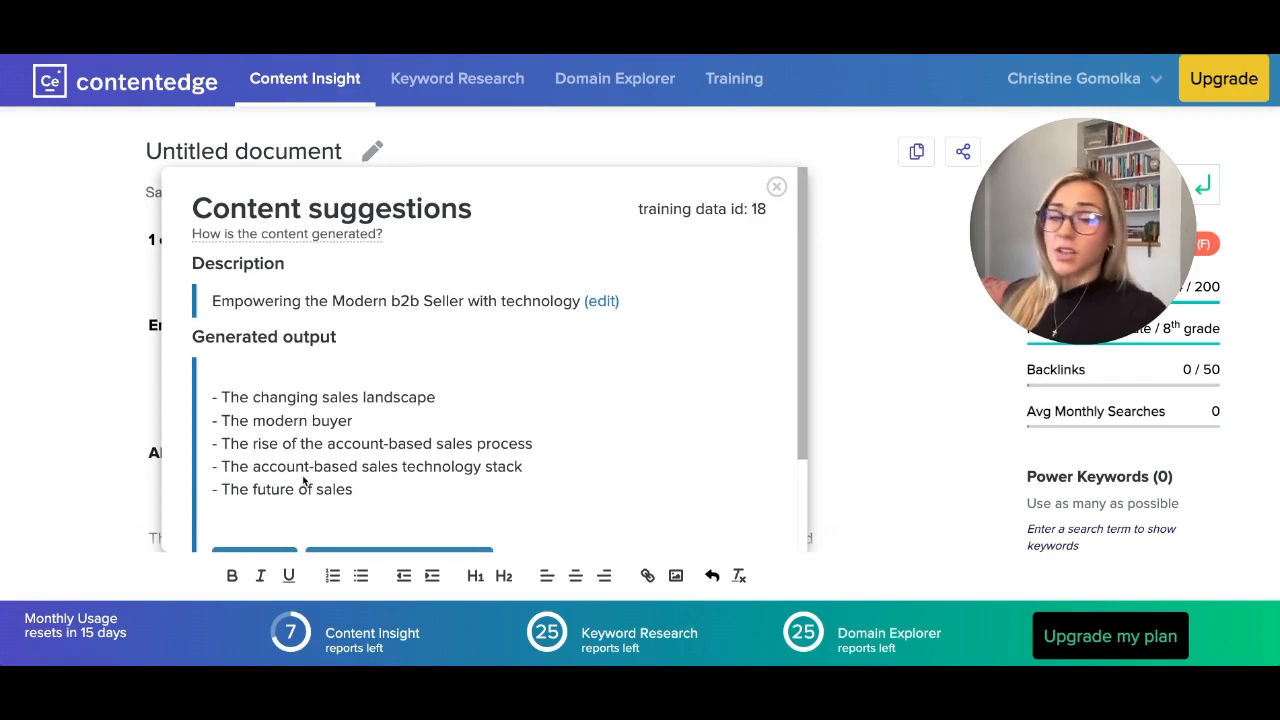